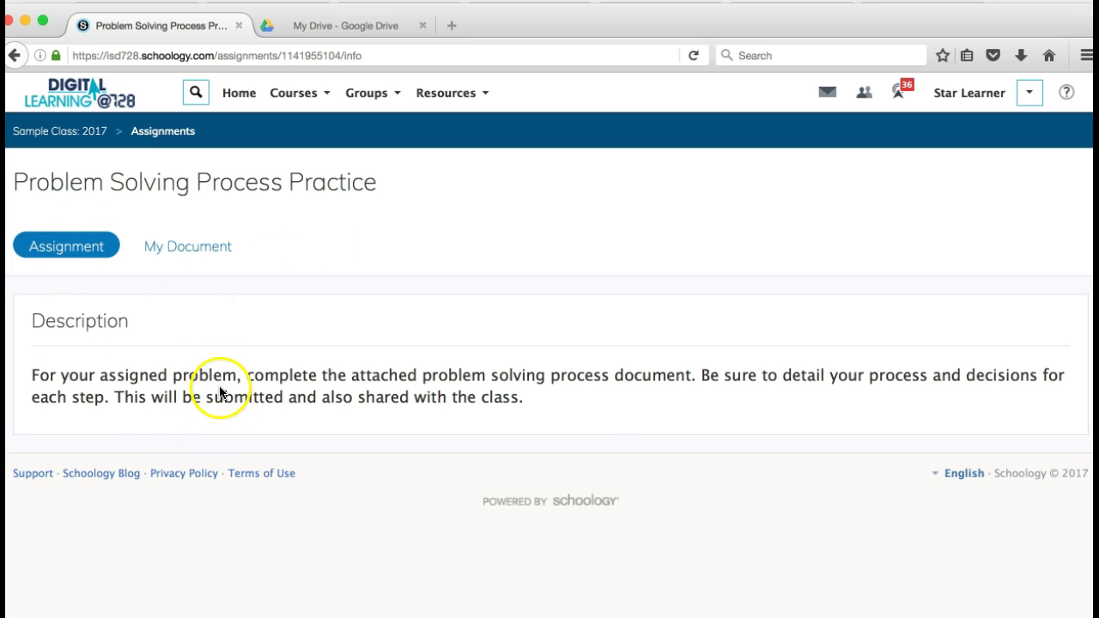
# Step: Open the student's own copy of the document and enter ";lskjdf; lkajsd;f kjas;d flkj" under "Identify the problem"
pyautogui.click(197, 249)
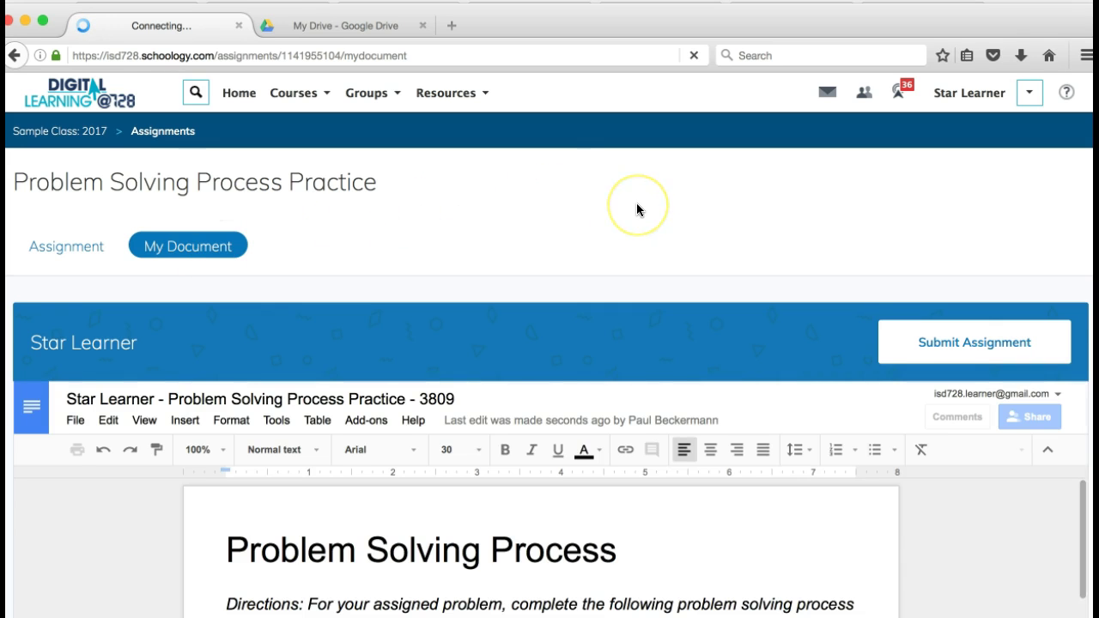
pyautogui.scroll(-5, 637, 206)
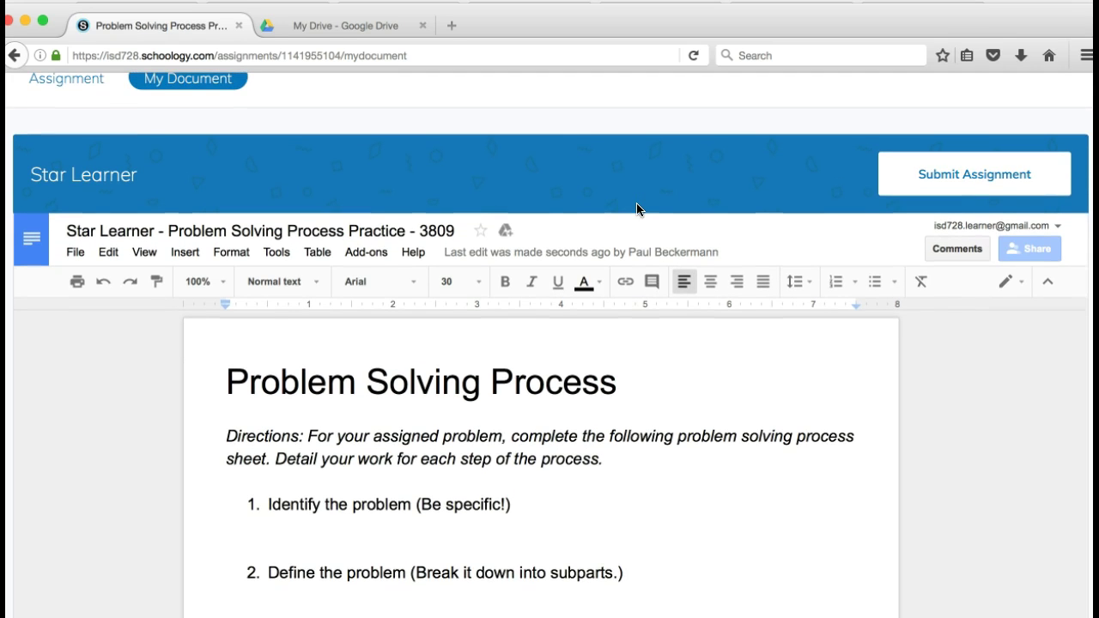
pyautogui.click(466, 505)
pyautogui.click(463, 526)
pyautogui.write(';lskjdf; lkajsd;f kjas;d flkj')
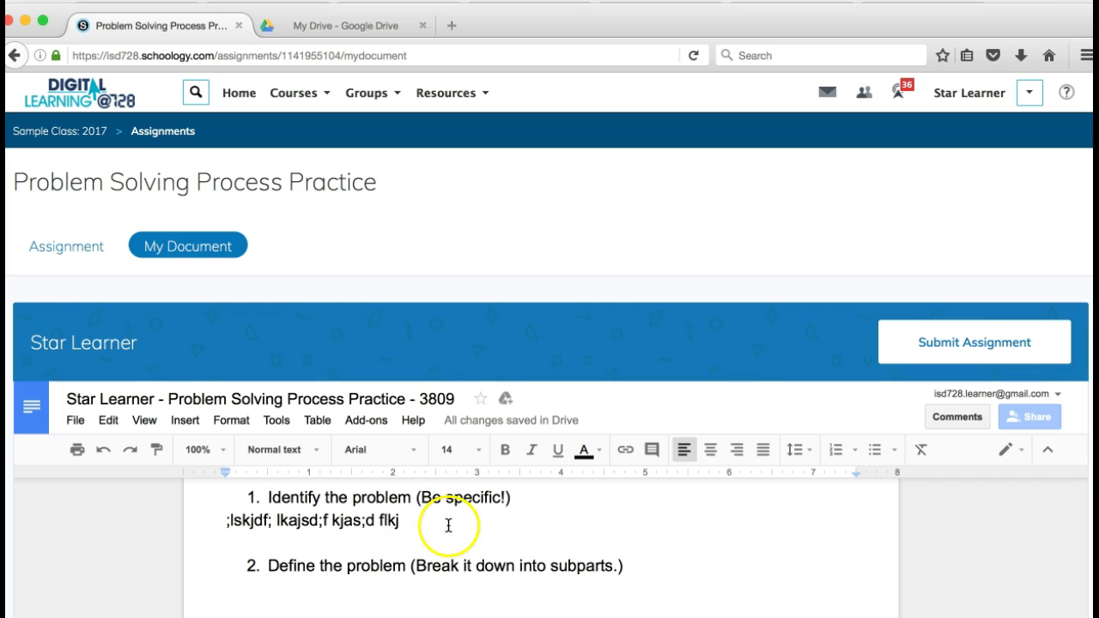
# Step: Submit the Problem Solving Process Practice assignment as the student
pyautogui.click(975, 344)
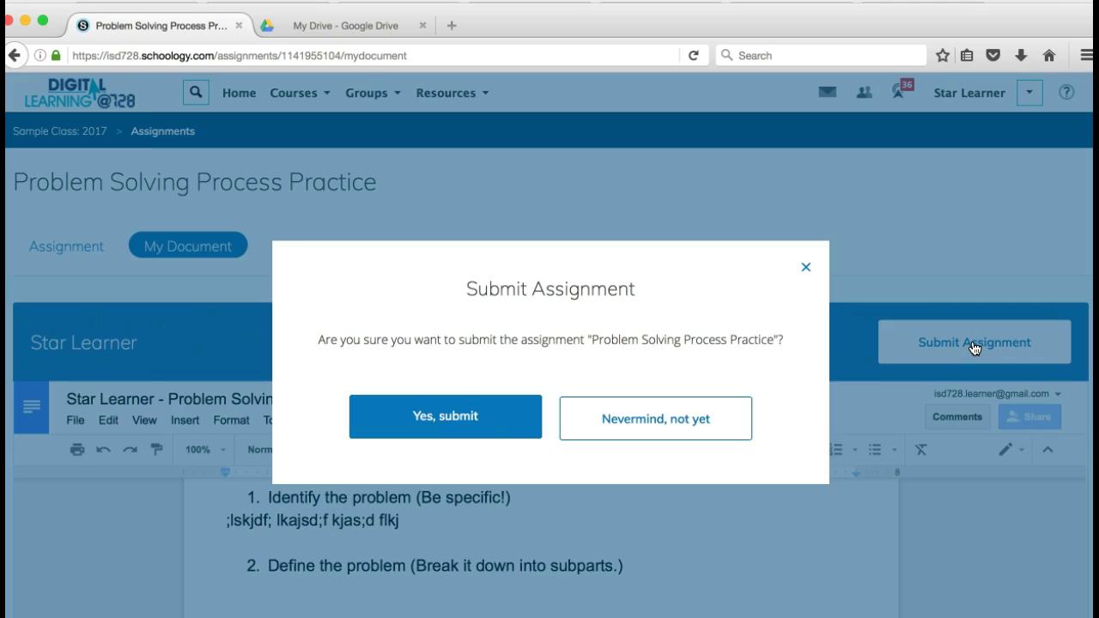
pyautogui.click(457, 415)
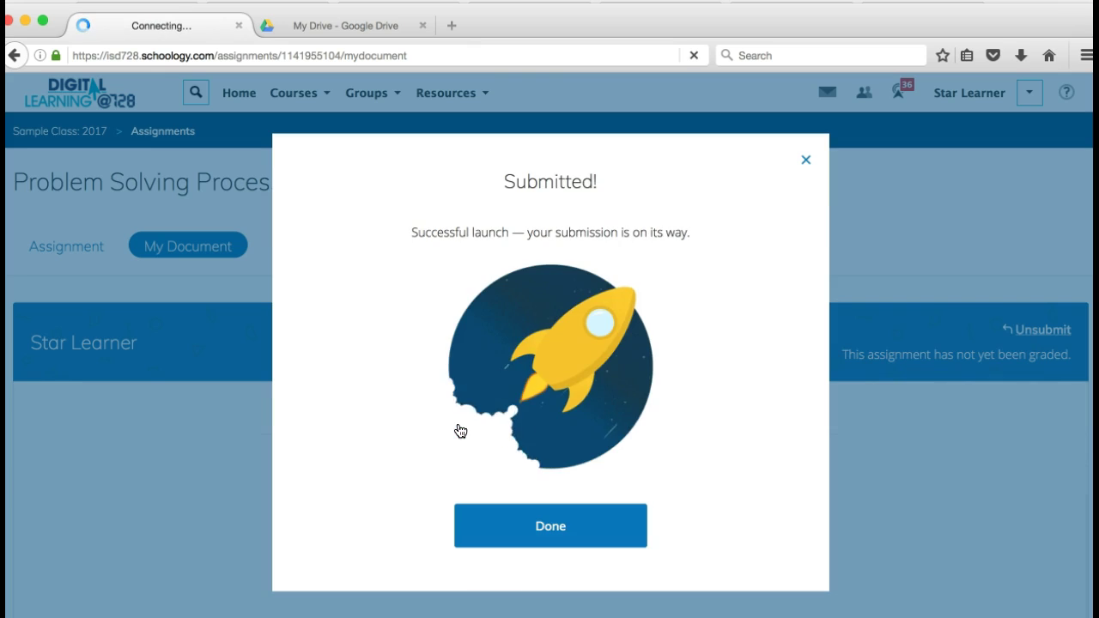
pyautogui.click(564, 543)
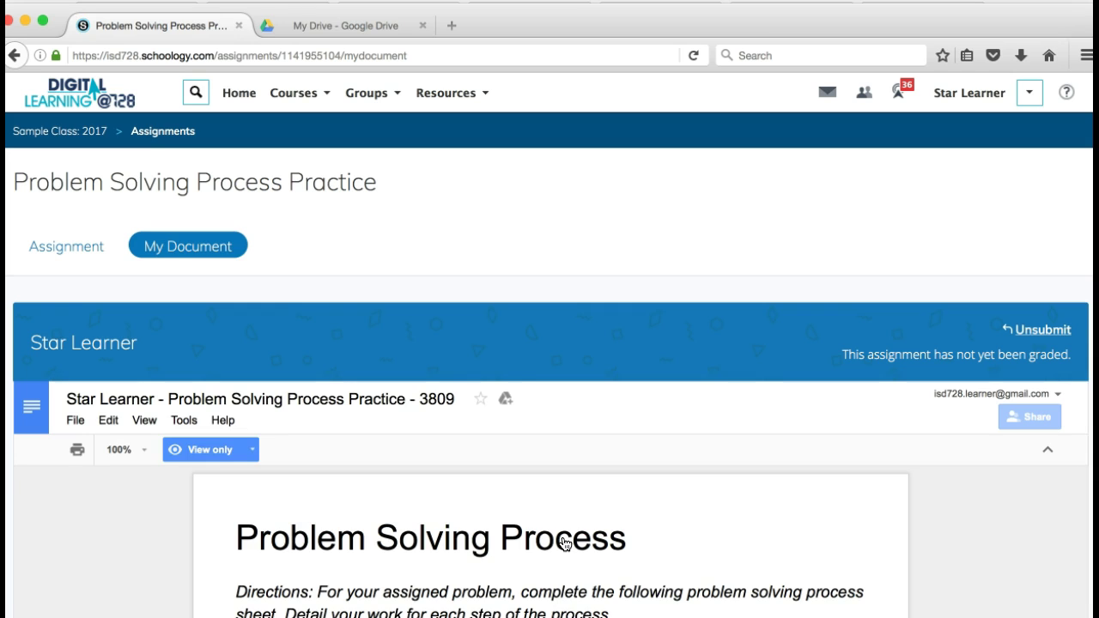
# Step: Unsubmit the assignment, review its description page and reopen the student's document
pyautogui.click(1037, 335)
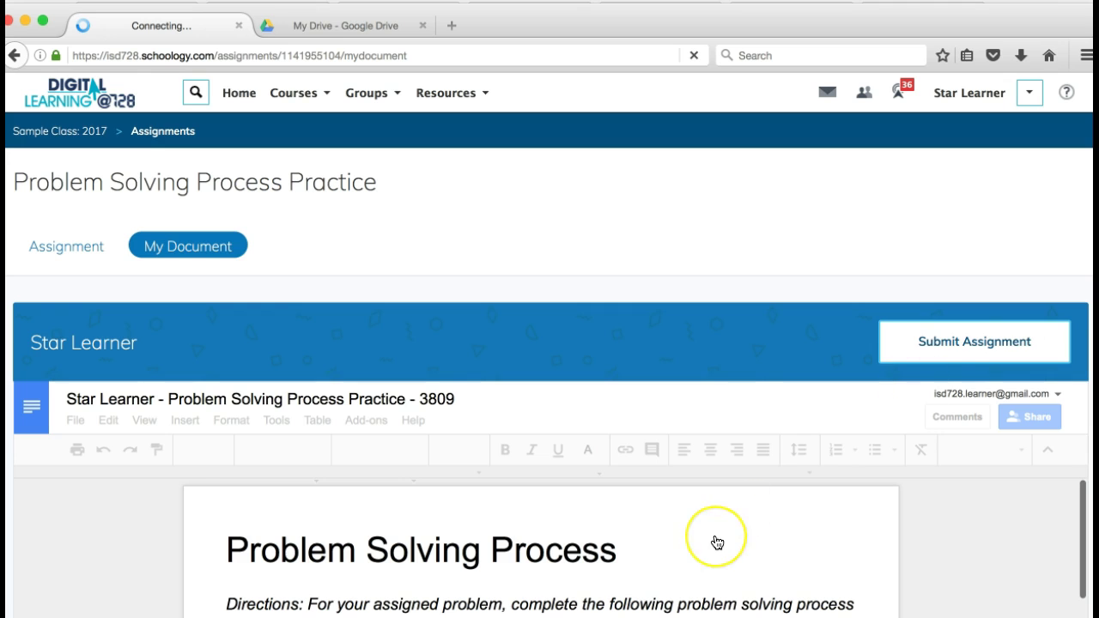
pyautogui.click(69, 251)
pyautogui.click(513, 150)
pyautogui.click(194, 251)
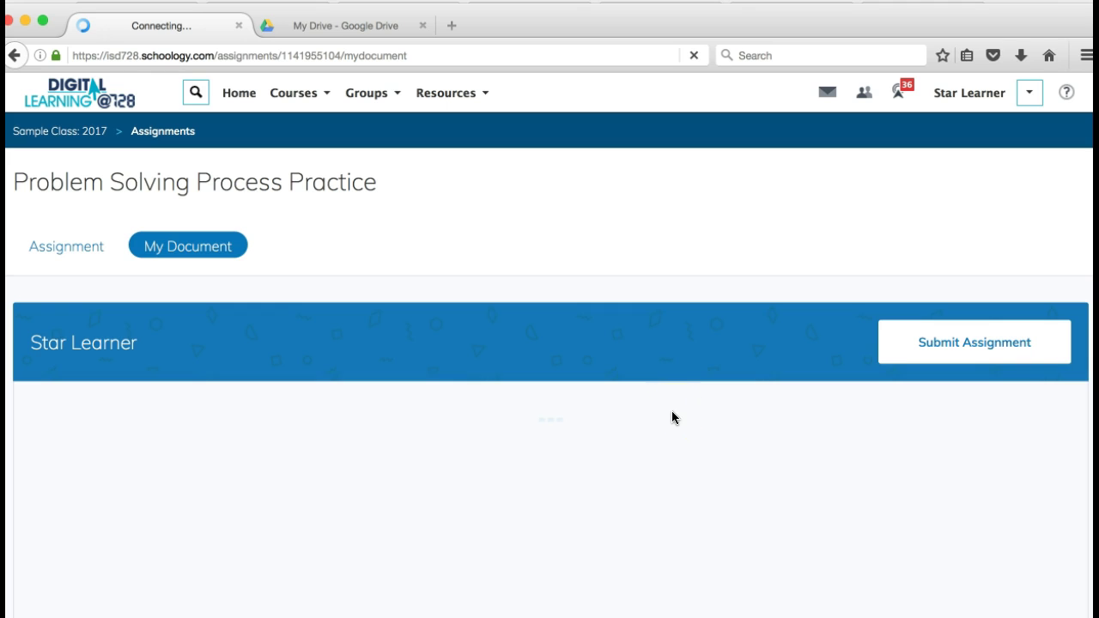
pyautogui.scroll(-3, 672, 417)
pyautogui.scroll(-1, 672, 417)
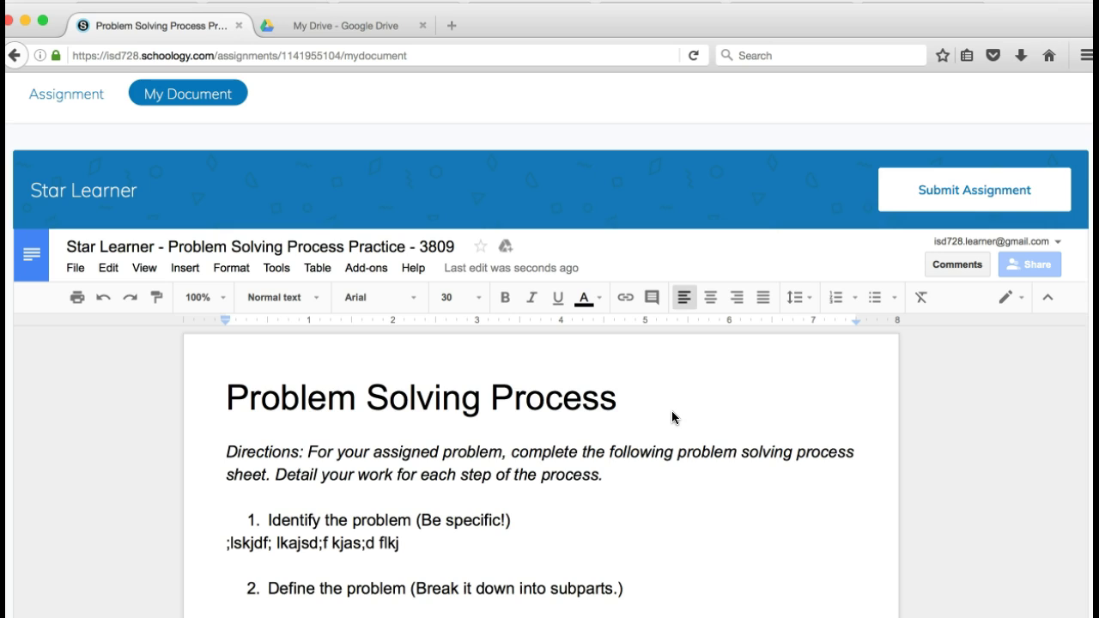
# Step: Switch to the teacher's browser with Sample Class: 2017 and open the Problem Solving Process Practice assignment
pyautogui.click(283, 512)
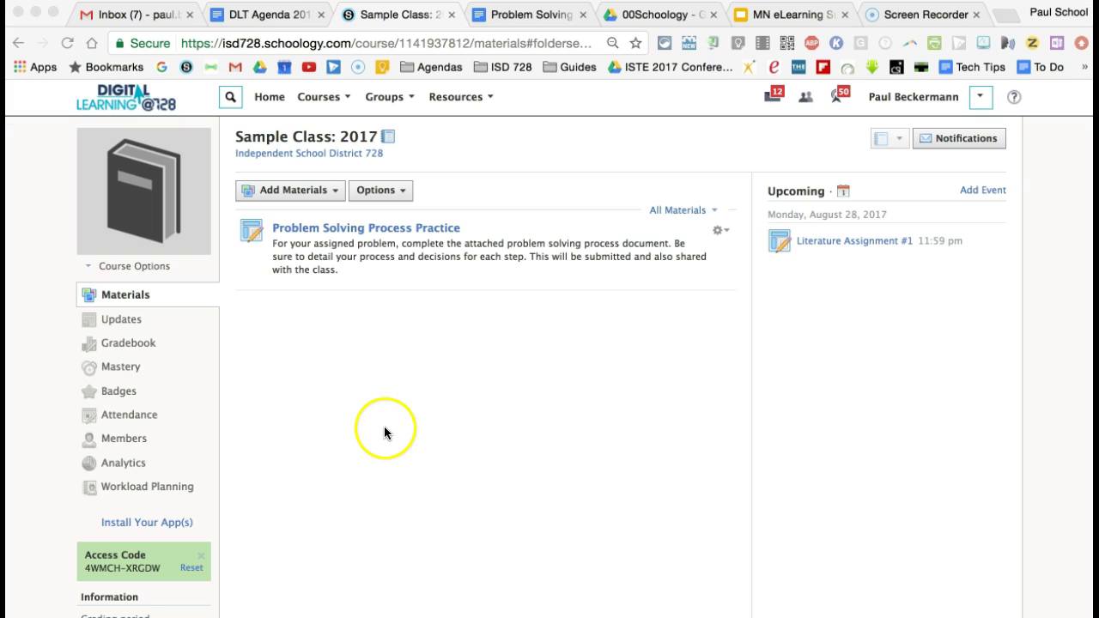
pyautogui.click(380, 229)
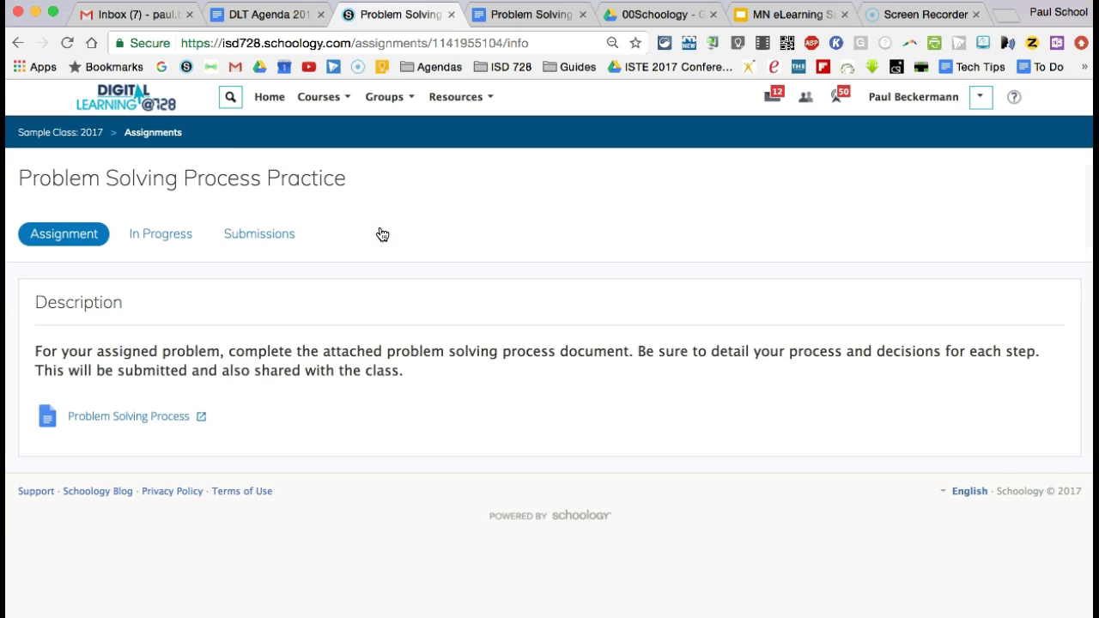
pyautogui.click(78, 232)
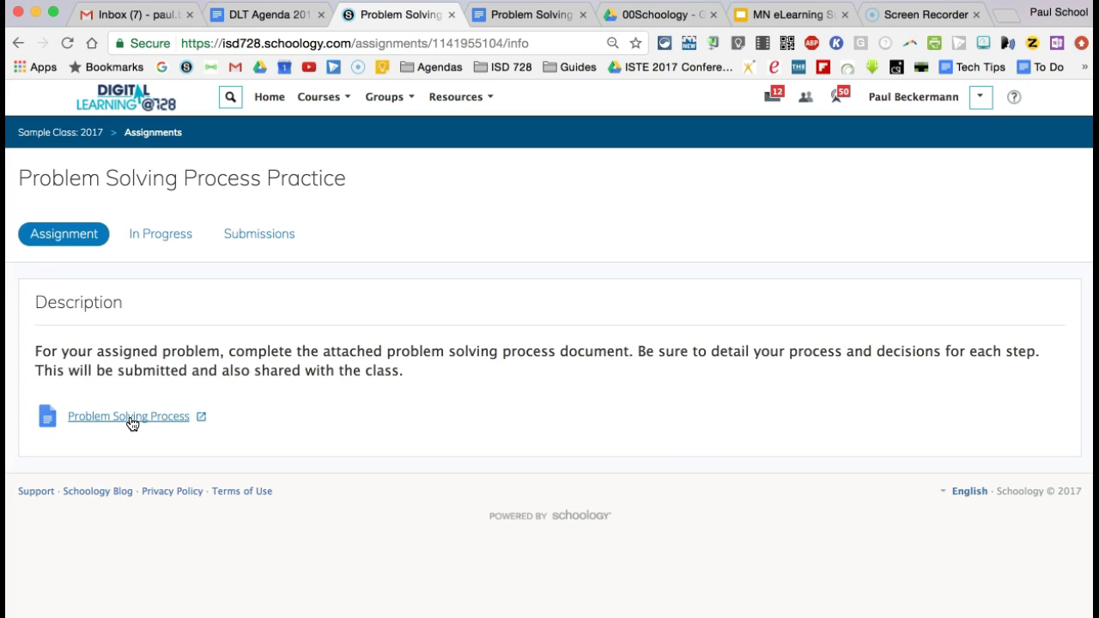
# Step: Show the assignment's in-progress work and open the fifth listed student's document
pyautogui.click(164, 240)
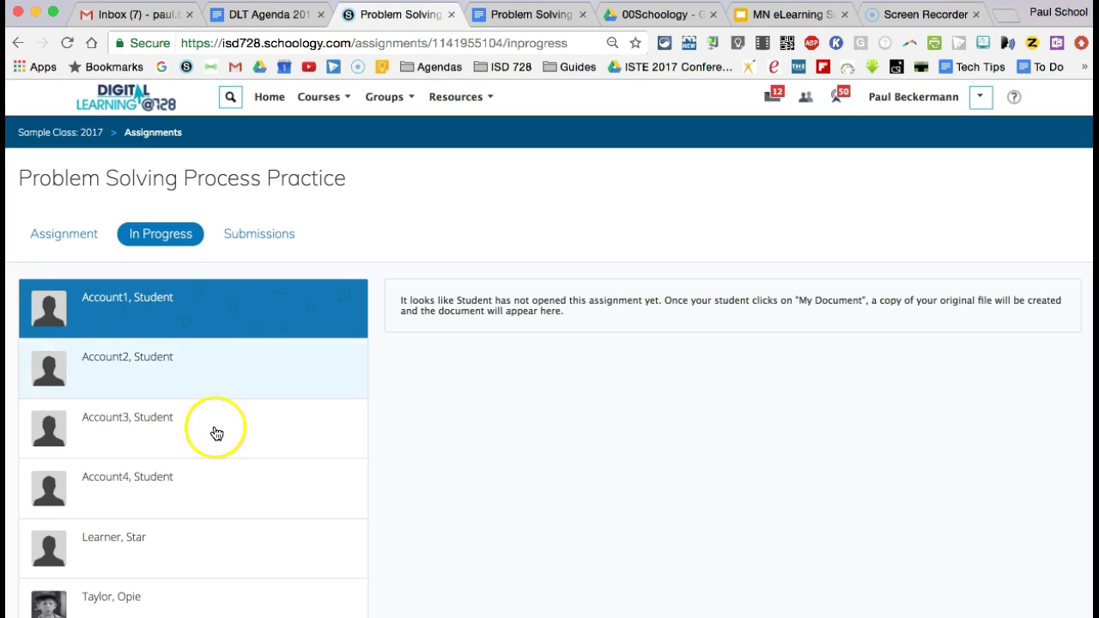
pyautogui.scroll(-2, 215, 443)
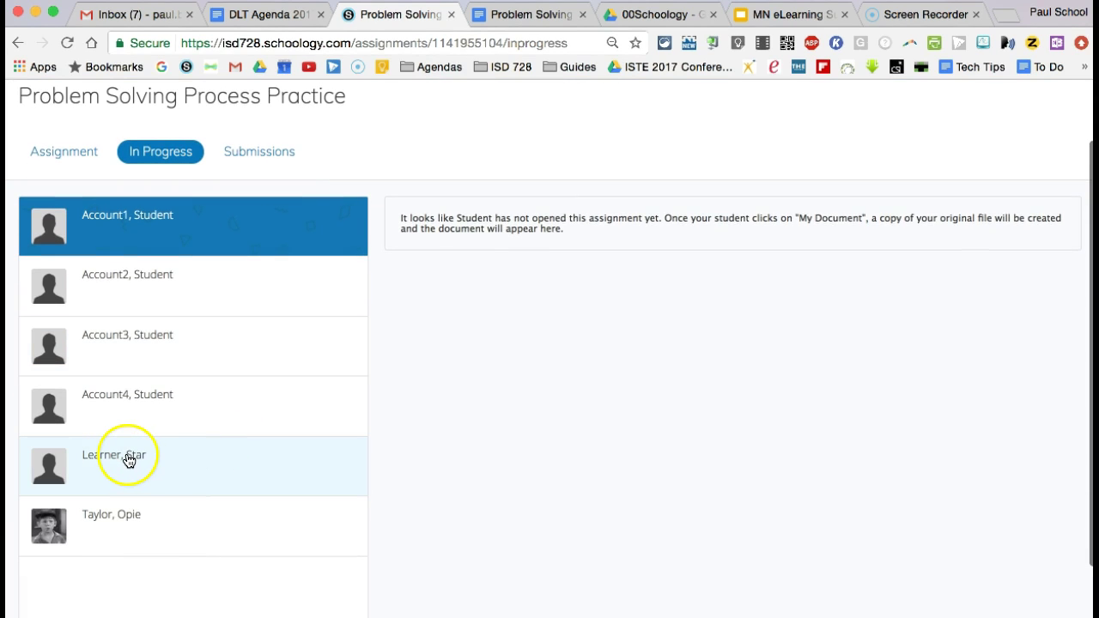
pyautogui.click(127, 459)
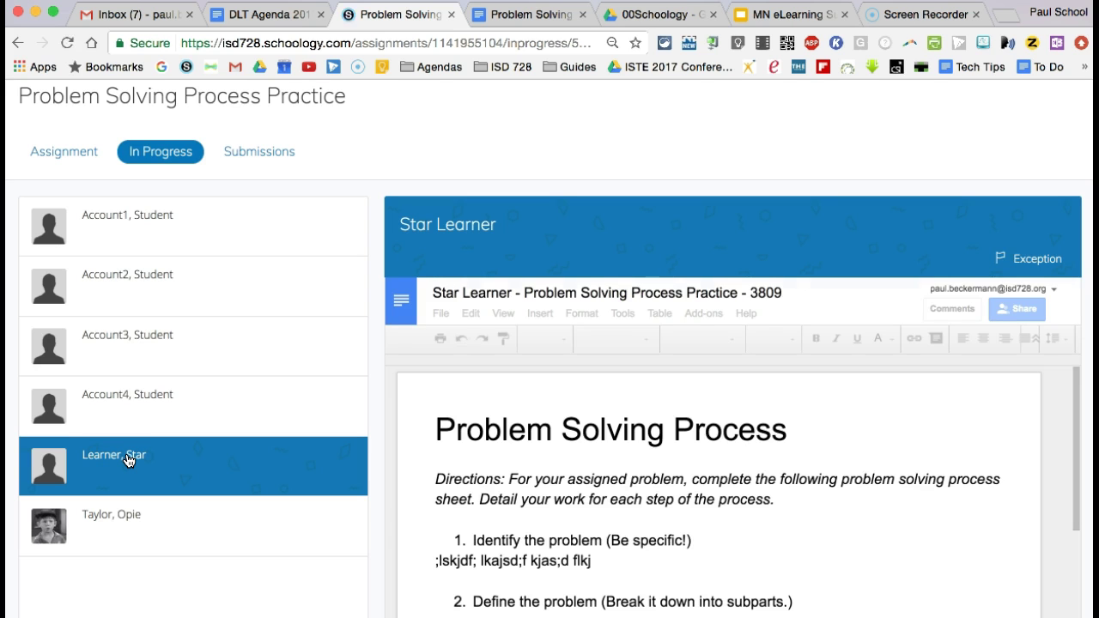
# Step: Add the comment "Check Spelling." to the student's answer under "Identify the problem" and check it in the student's browser
pyautogui.click(539, 546)
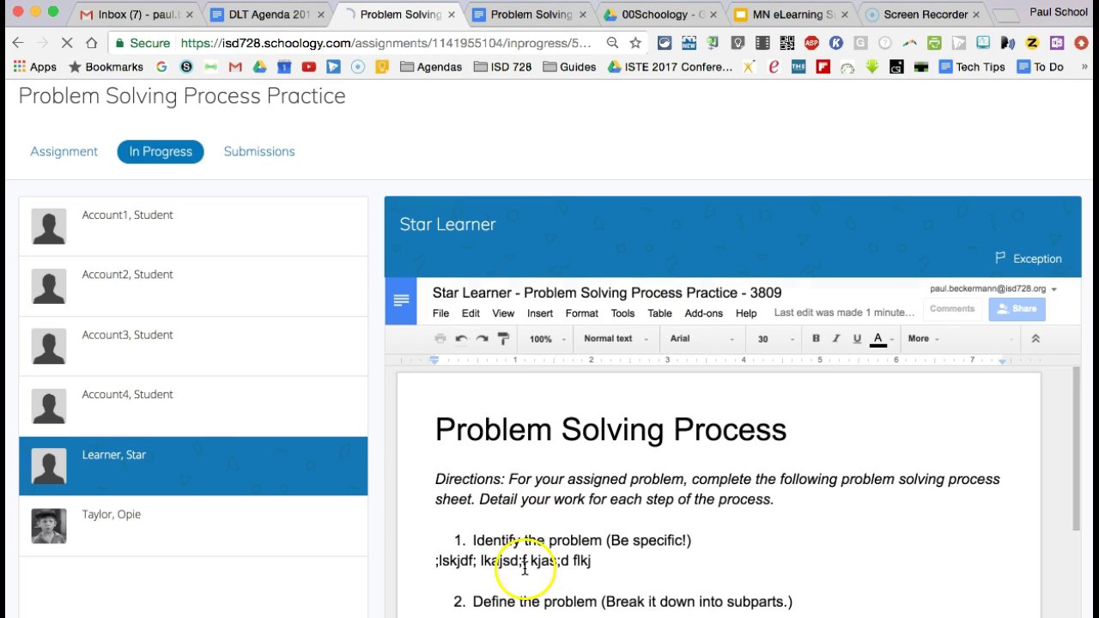
pyautogui.click(434, 561)
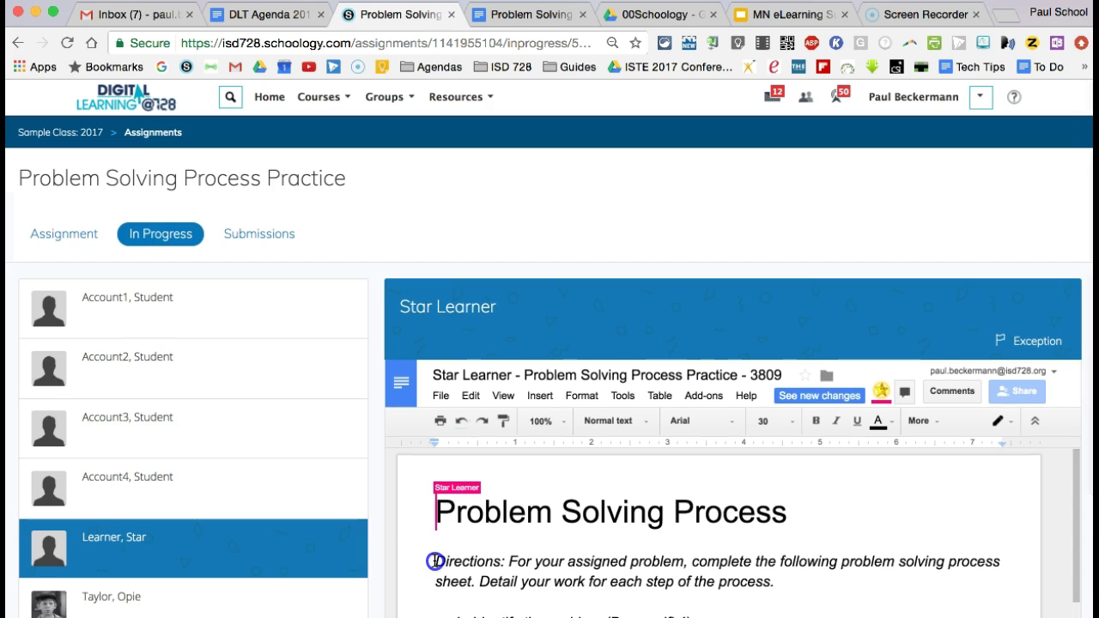
pyautogui.moveTo(435, 539); pyautogui.dragTo(596, 537)
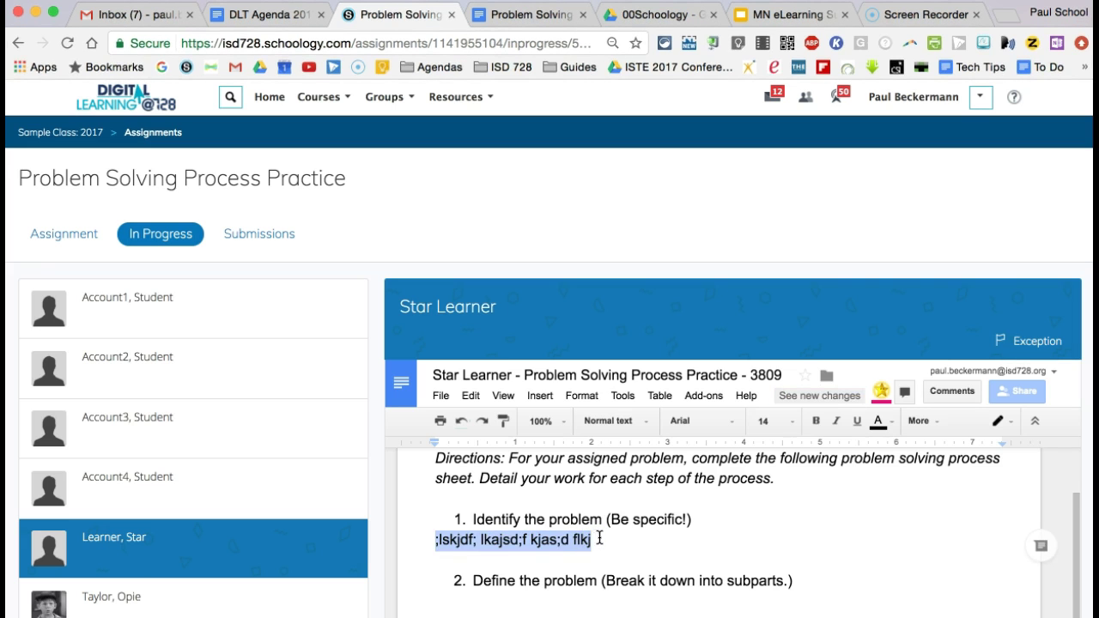
pyautogui.click(936, 424)
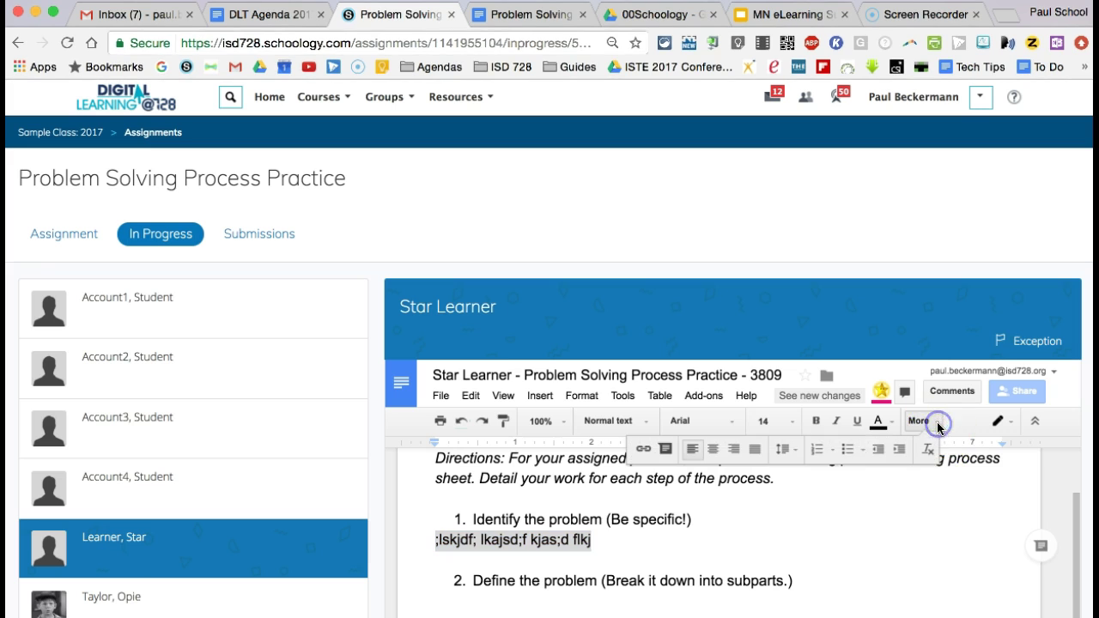
pyautogui.click(667, 450)
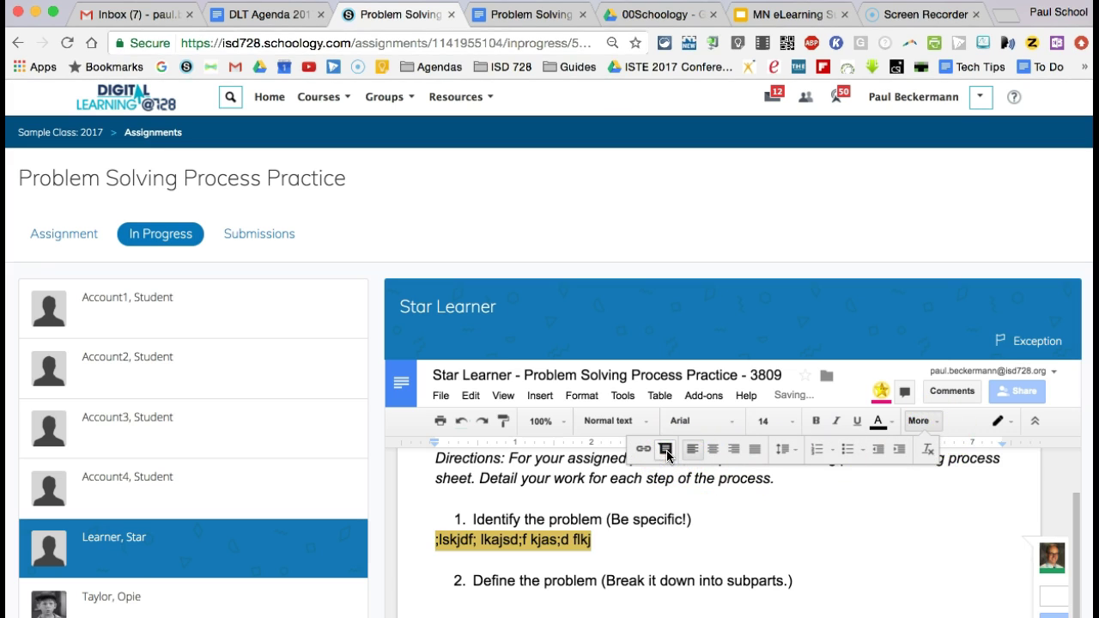
pyautogui.write('Check Spelling.')
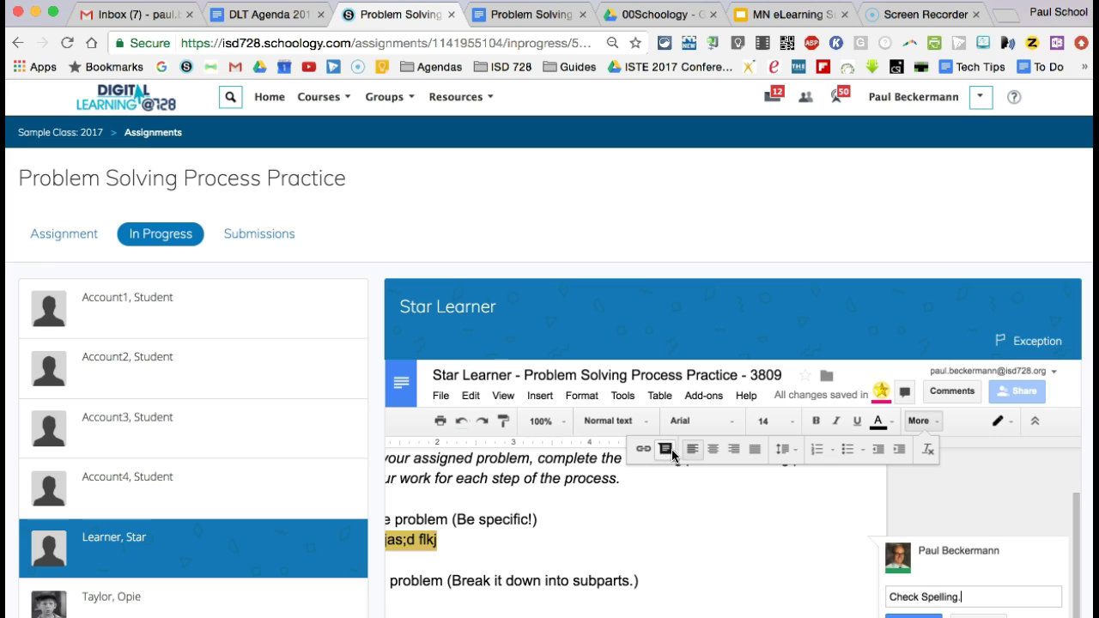
pyautogui.scroll(-1, 741, 528)
pyautogui.click(902, 604)
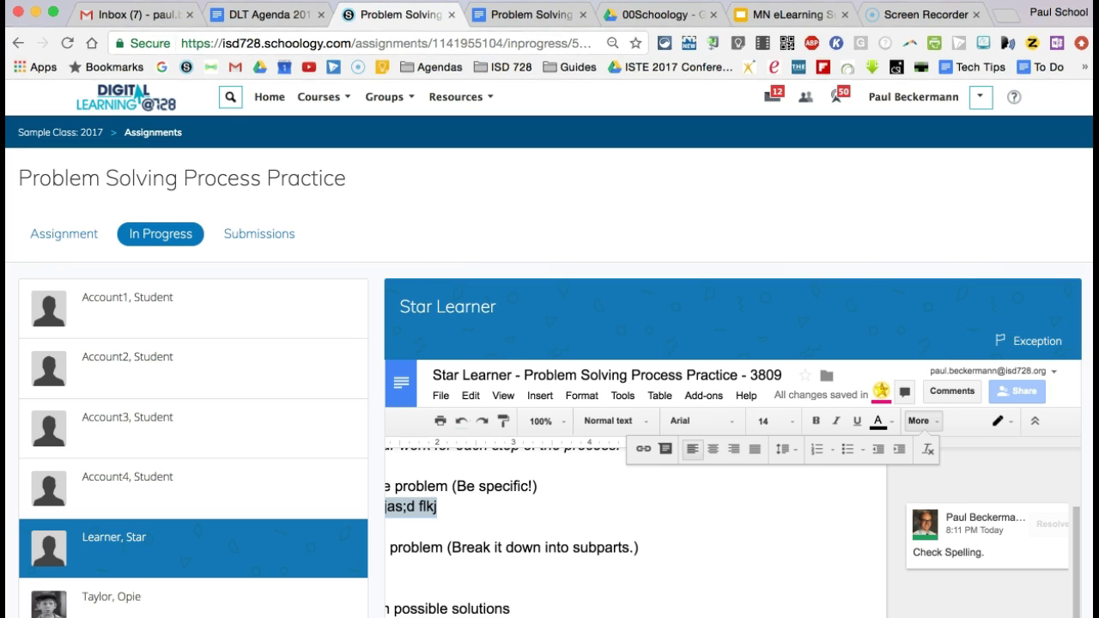
pyautogui.press('super+Tab')
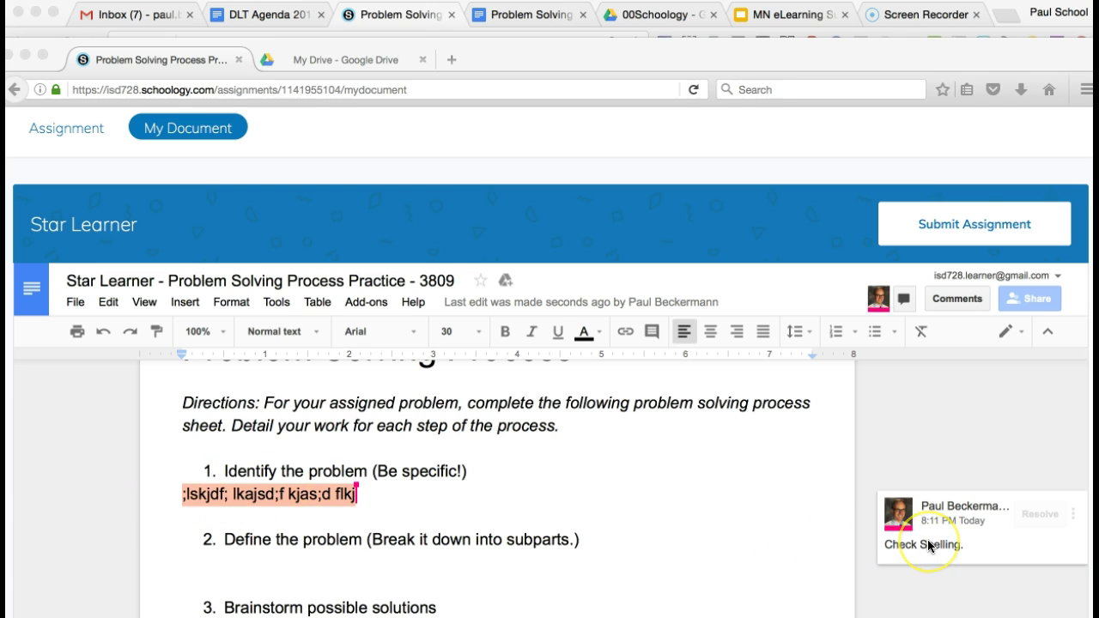
# Step: Return to the teacher's browser and highlight the word "Break" in item 2, "Define the problem", in yellow
pyautogui.press('super+Tab')
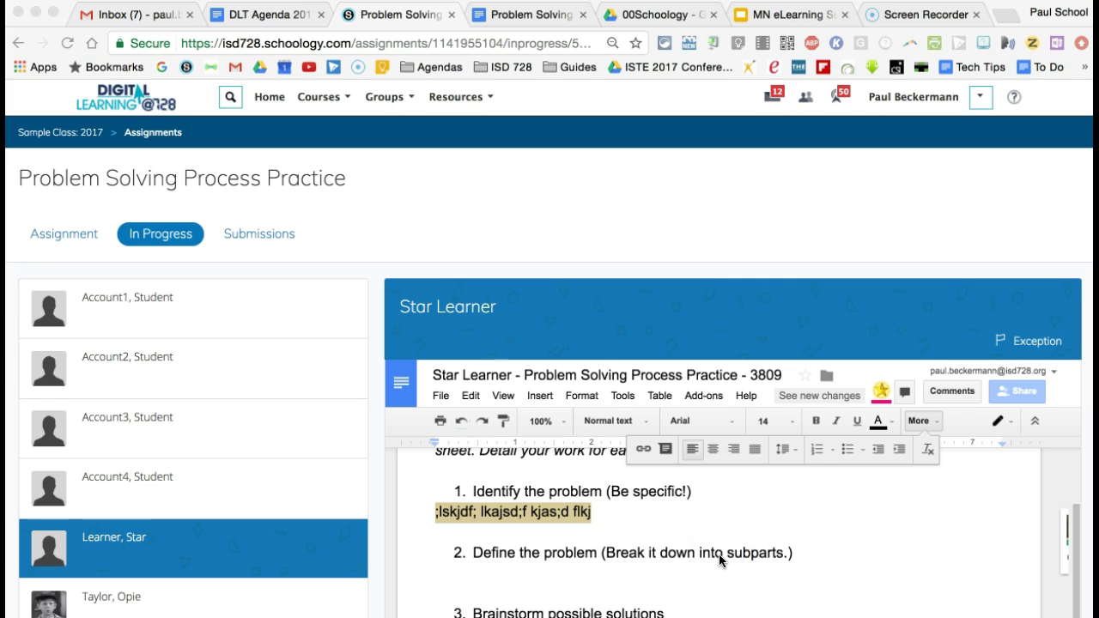
pyautogui.click(687, 552)
pyautogui.click(604, 551)
pyautogui.moveTo(604, 550); pyautogui.dragTo(645, 552)
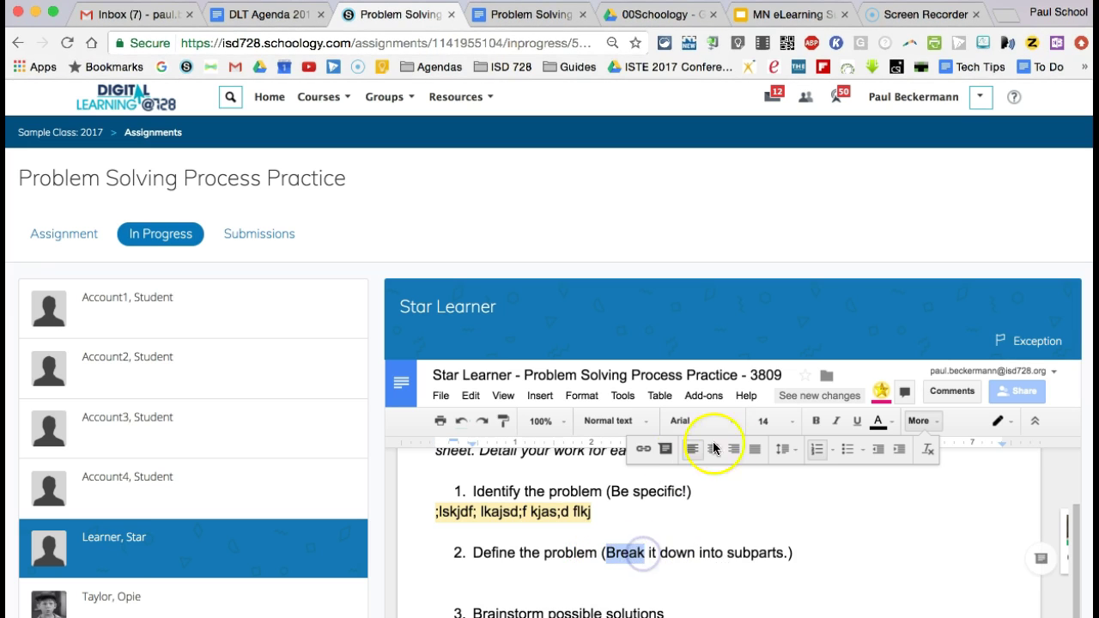
pyautogui.click(878, 421)
pyautogui.click(984, 462)
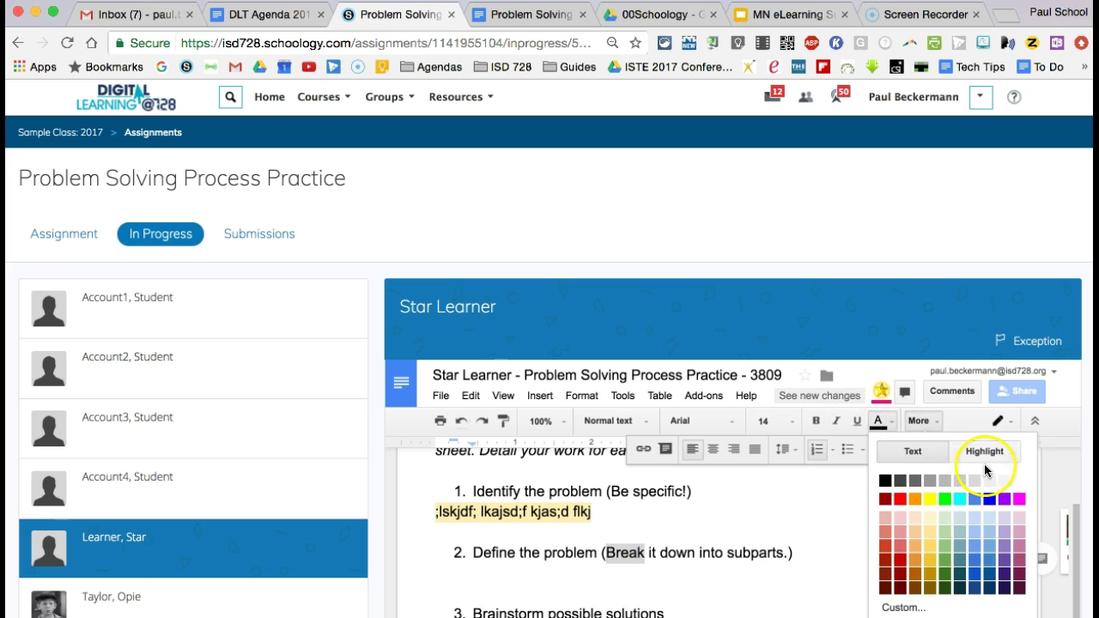
pyautogui.click(932, 516)
pyautogui.click(750, 578)
pyautogui.click(687, 538)
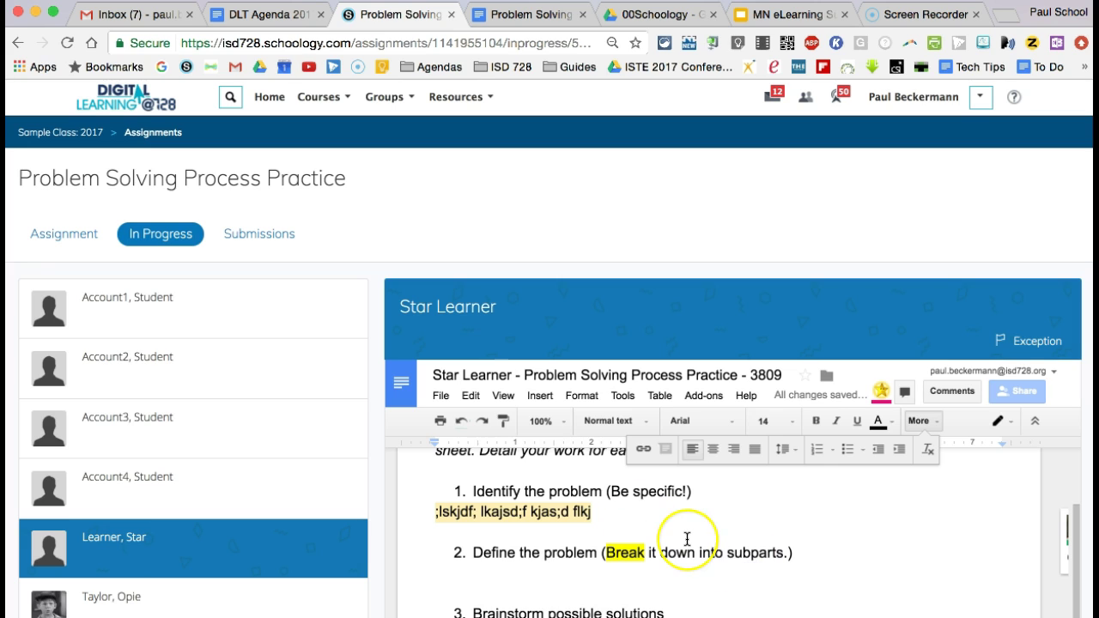
pyautogui.click(465, 572)
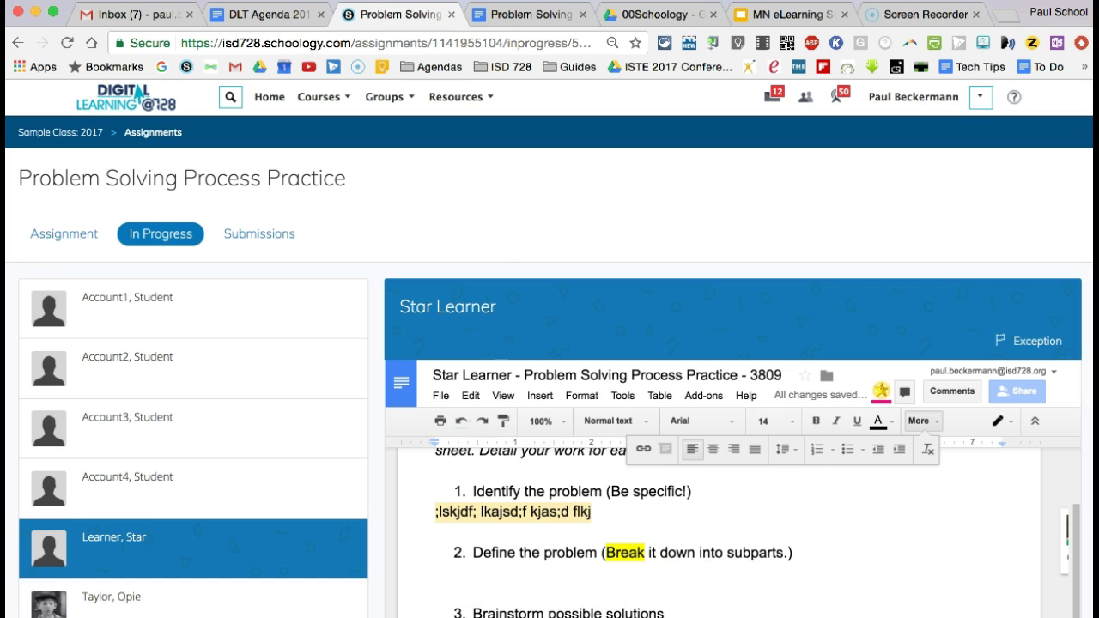
# Step: Switch to the student's browser and submit the Problem Solving Process Practice assignment
pyautogui.press('super+Tab')
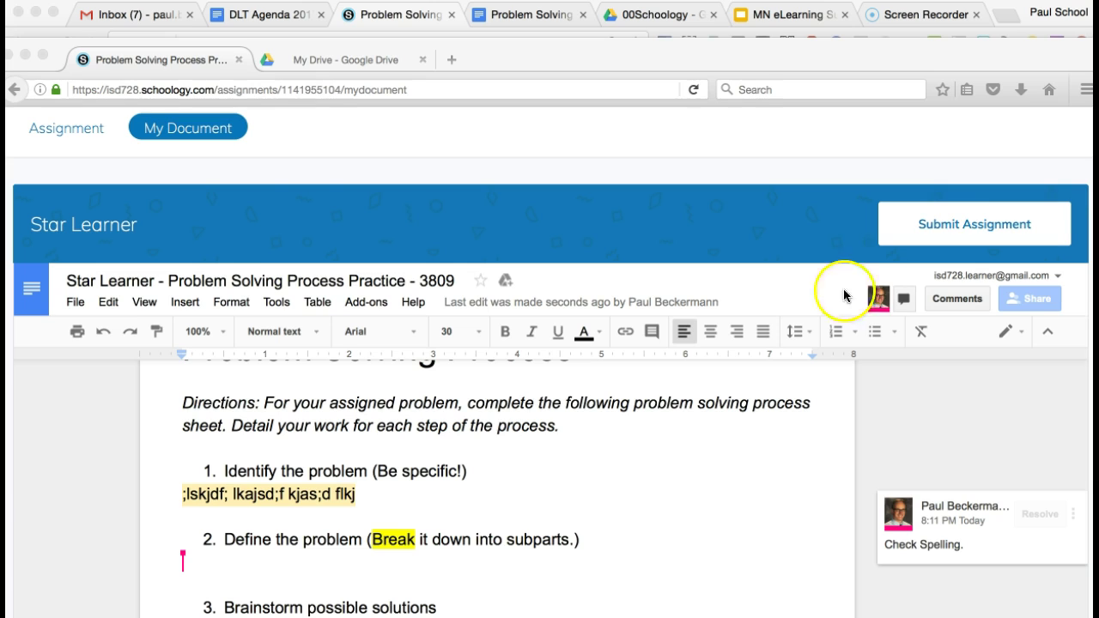
pyautogui.click(962, 229)
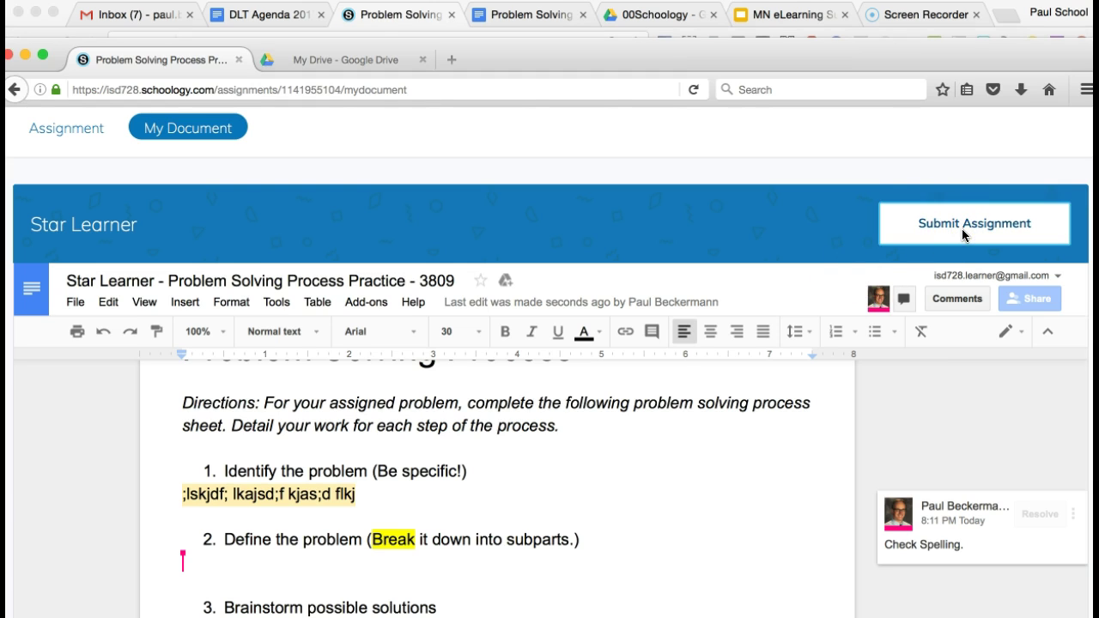
pyautogui.click(962, 228)
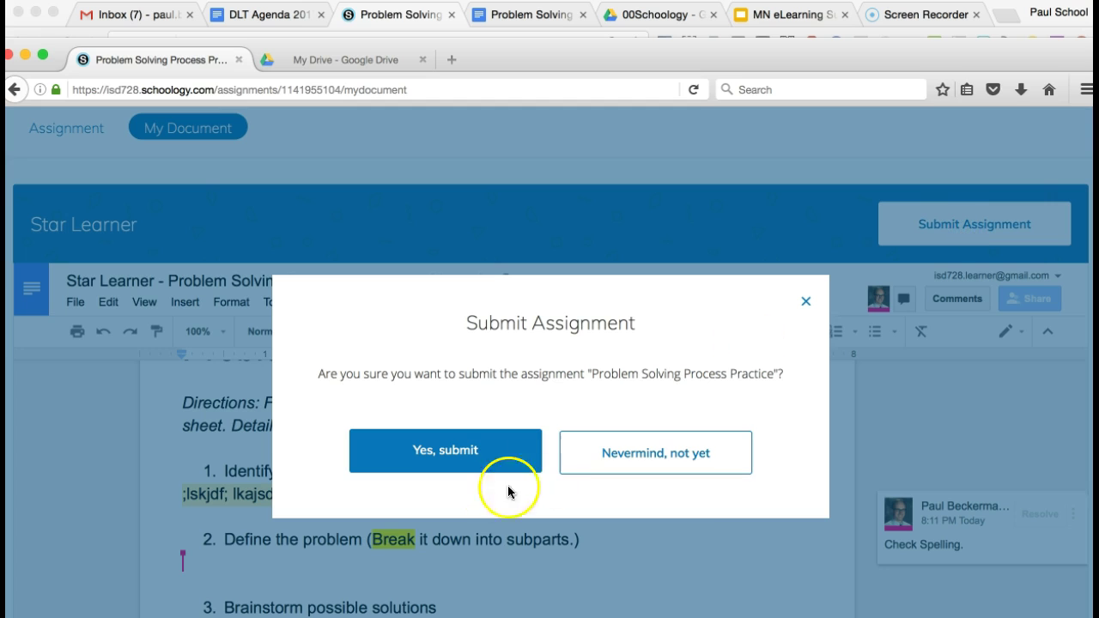
pyautogui.click(457, 465)
pyautogui.click(523, 558)
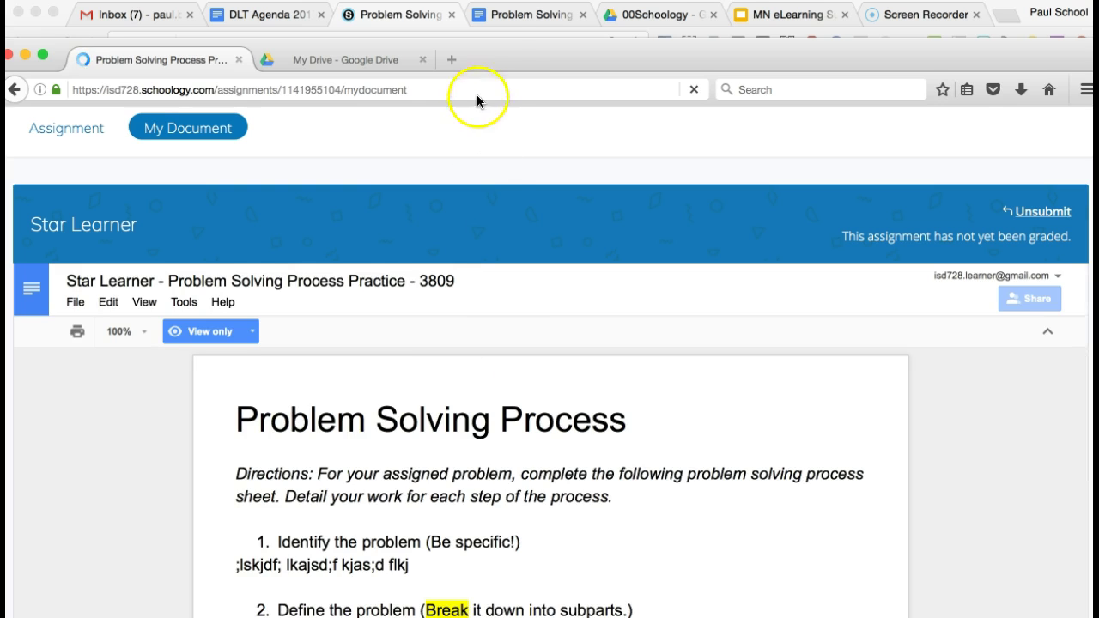
# Step: Return to the teacher's browser and open the student's work among the assignment's submissions
pyautogui.click(390, 17)
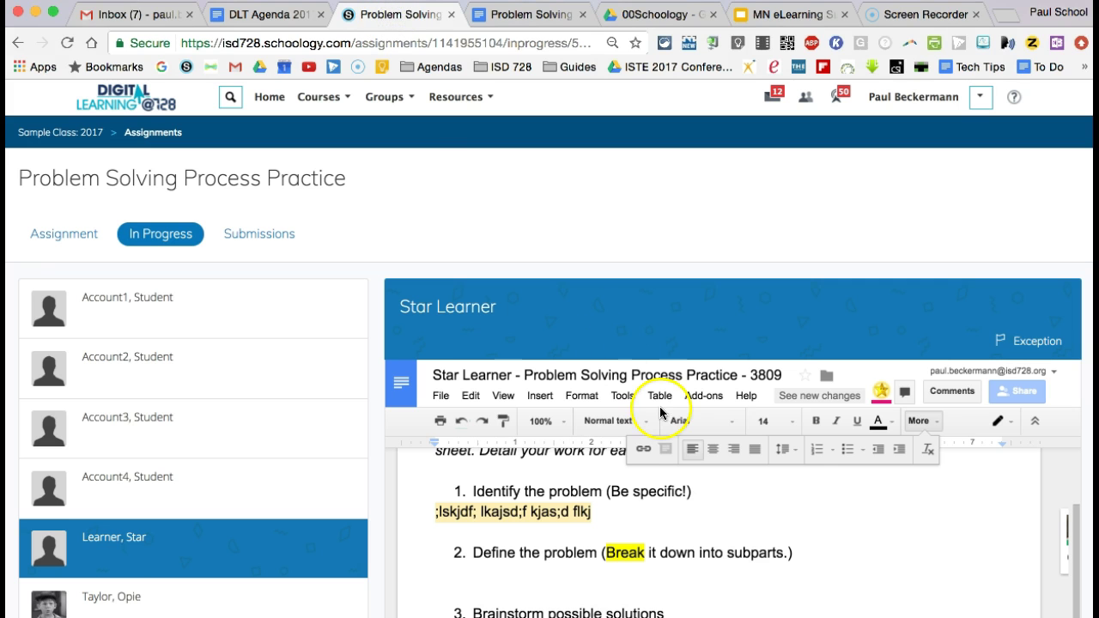
pyautogui.click(276, 243)
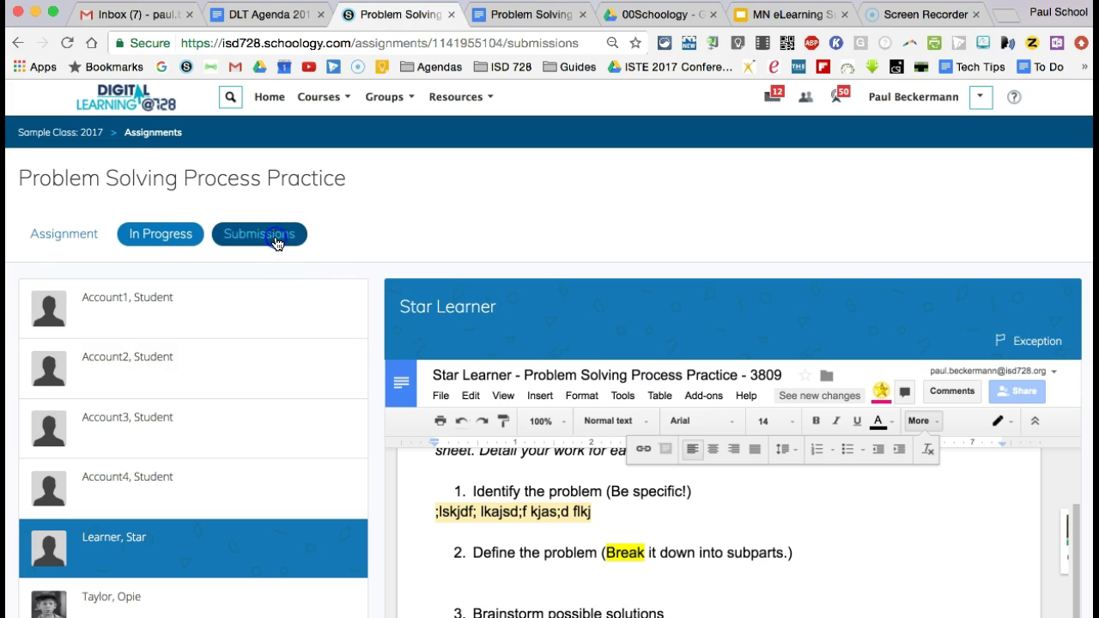
pyautogui.click(172, 414)
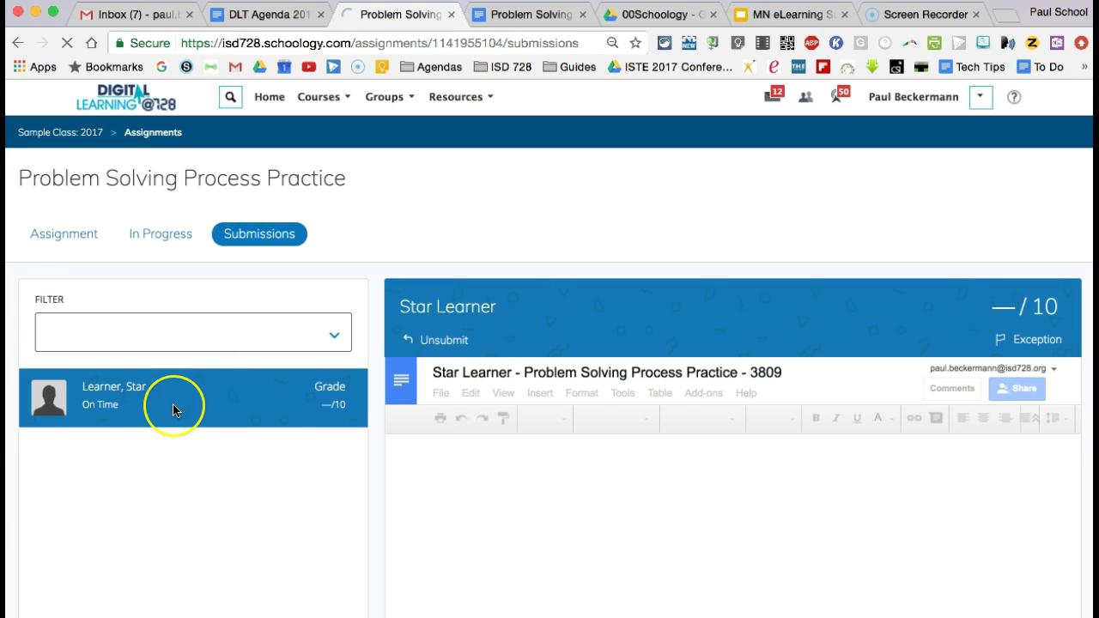
# Step: Review the student's submitted Problem Solving Process document, including the highlighted answer and the comment on it
pyautogui.click(805, 510)
pyautogui.scroll(-1, 803, 516)
pyautogui.click(667, 571)
pyautogui.scroll(-1, 667, 571)
pyautogui.scroll(2, 667, 571)
pyautogui.scroll(-2, 667, 571)
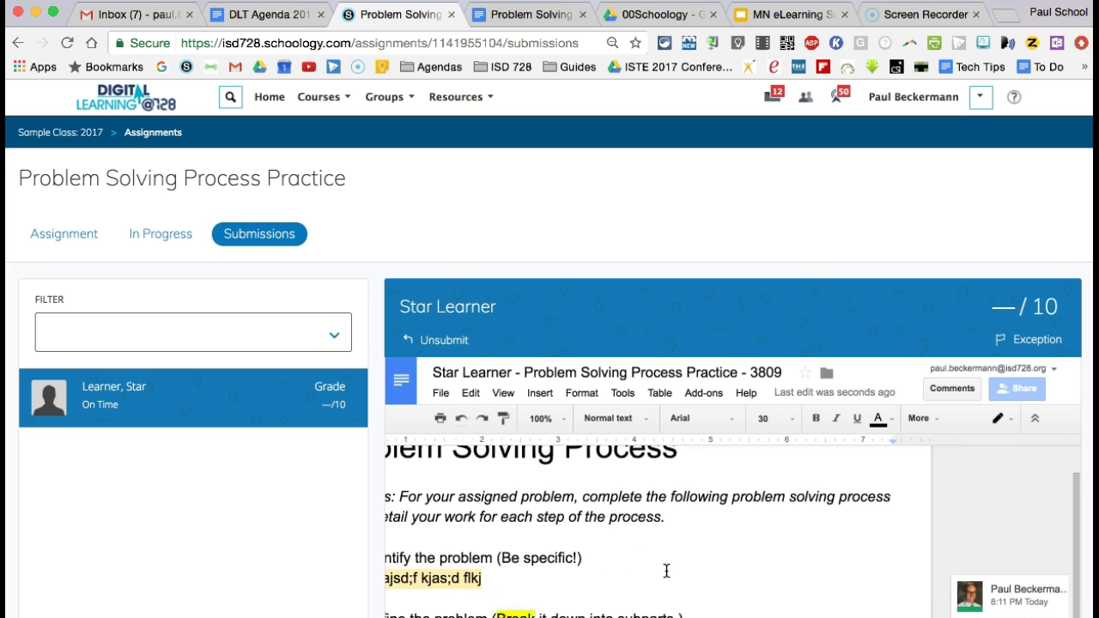
pyautogui.scroll(2, 667, 571)
pyautogui.click(688, 551)
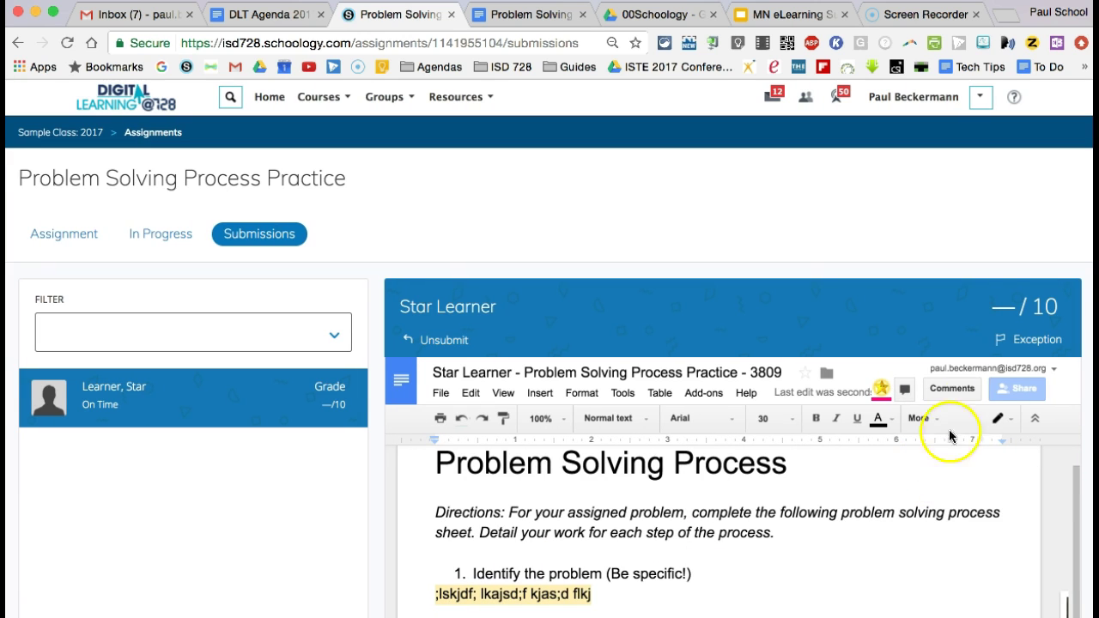
# Step: Grade the submission 7 out of 10 with the gradebook comment "Expand next time.", share the comment with the student, and save
pyautogui.click(1006, 310)
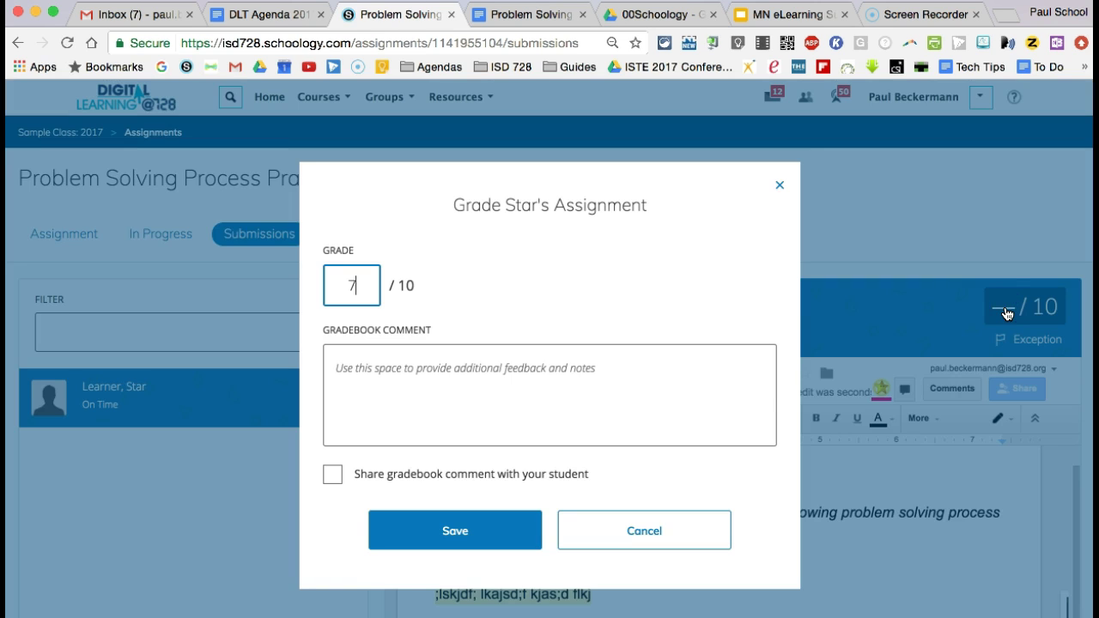
pyautogui.click(601, 378)
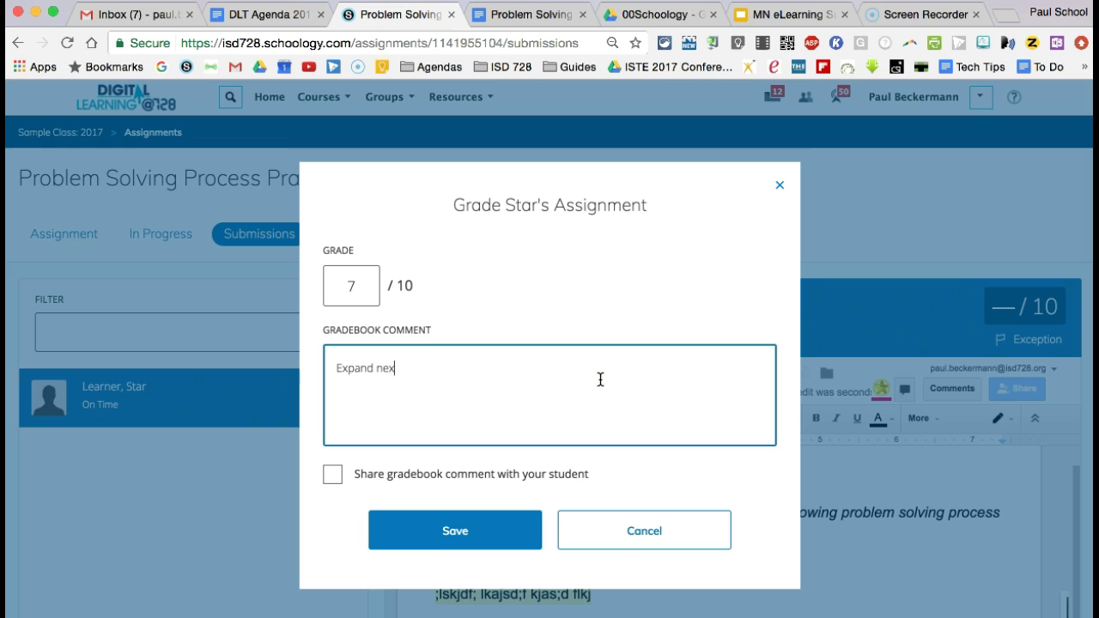
pyautogui.click(332, 474)
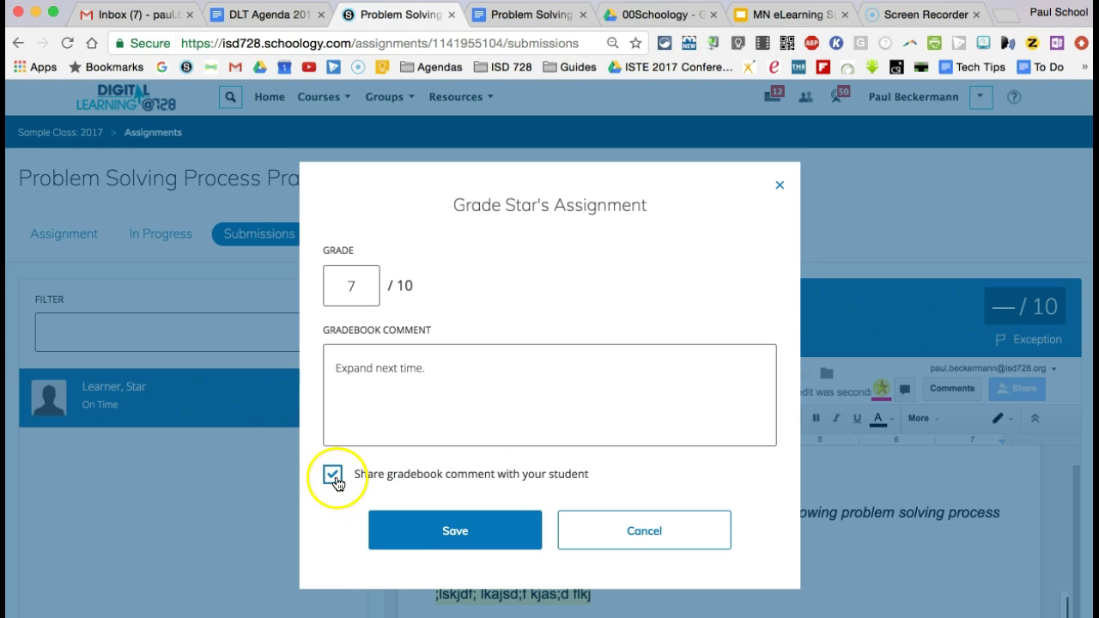
pyautogui.click(455, 533)
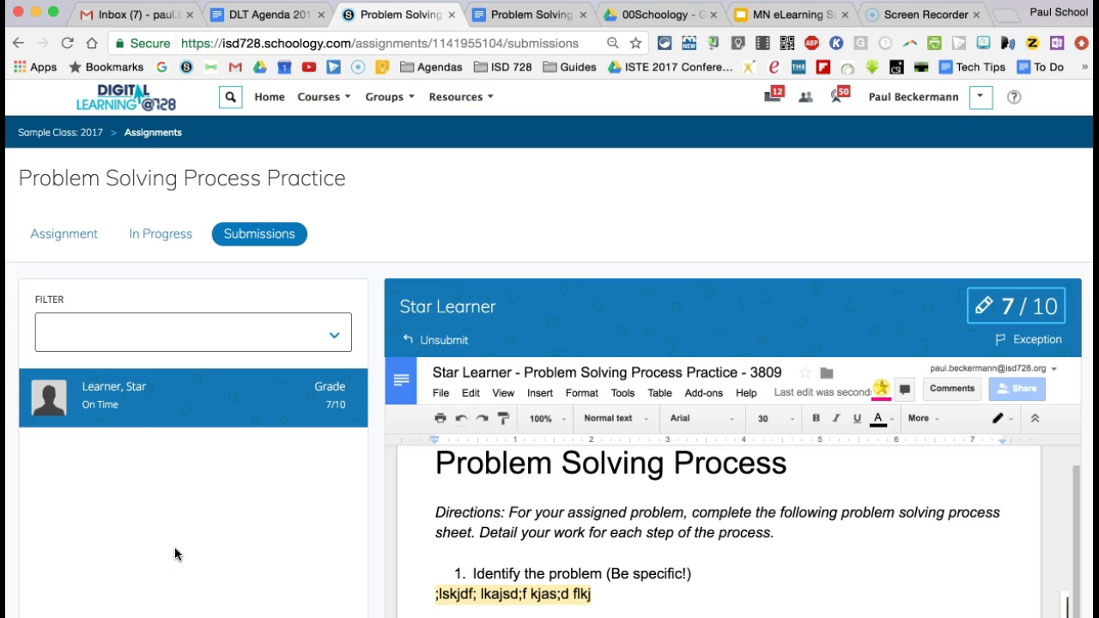
# Step: Switch to the student's browser and look over the grade and the returned document under the assignment
pyautogui.press('super+Tab')
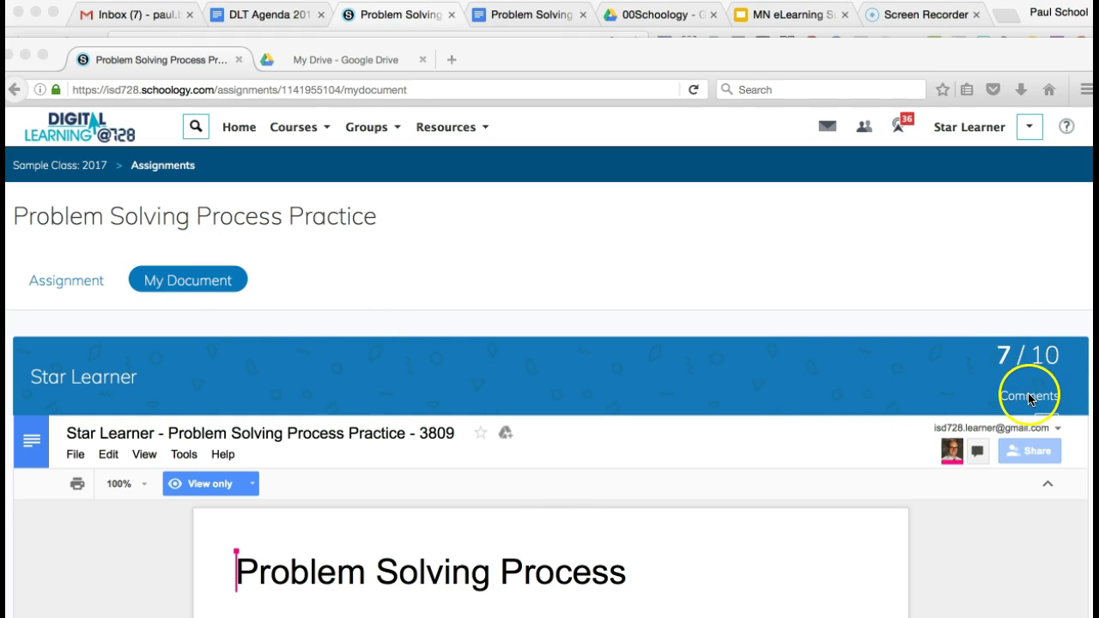
pyautogui.scroll(-3, 858, 495)
pyautogui.scroll(-5, 857, 500)
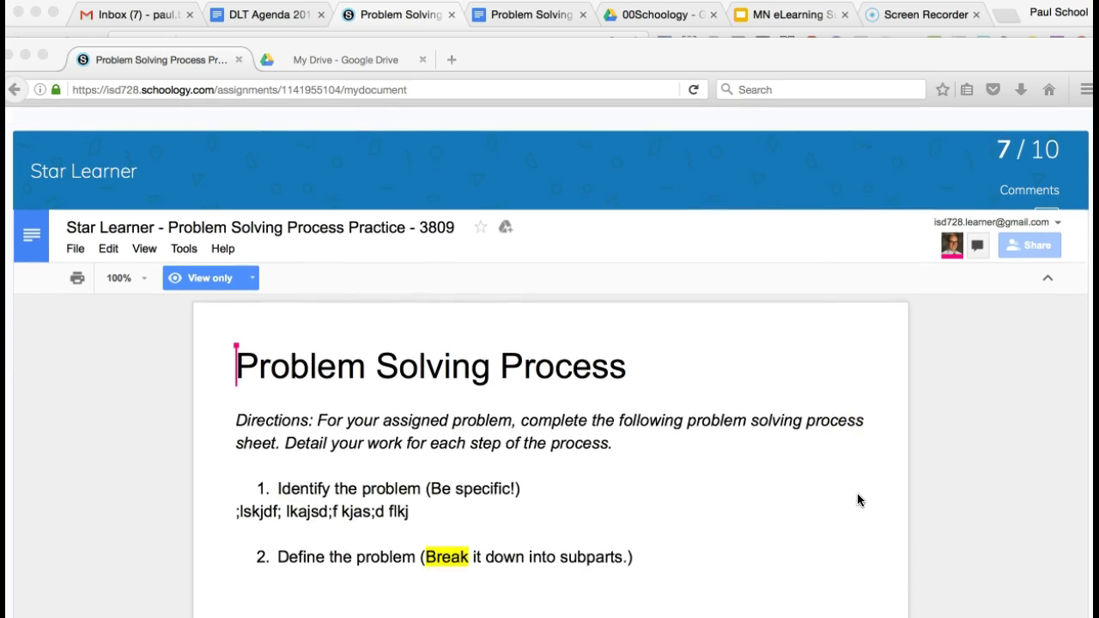
pyautogui.scroll(8, 615, 481)
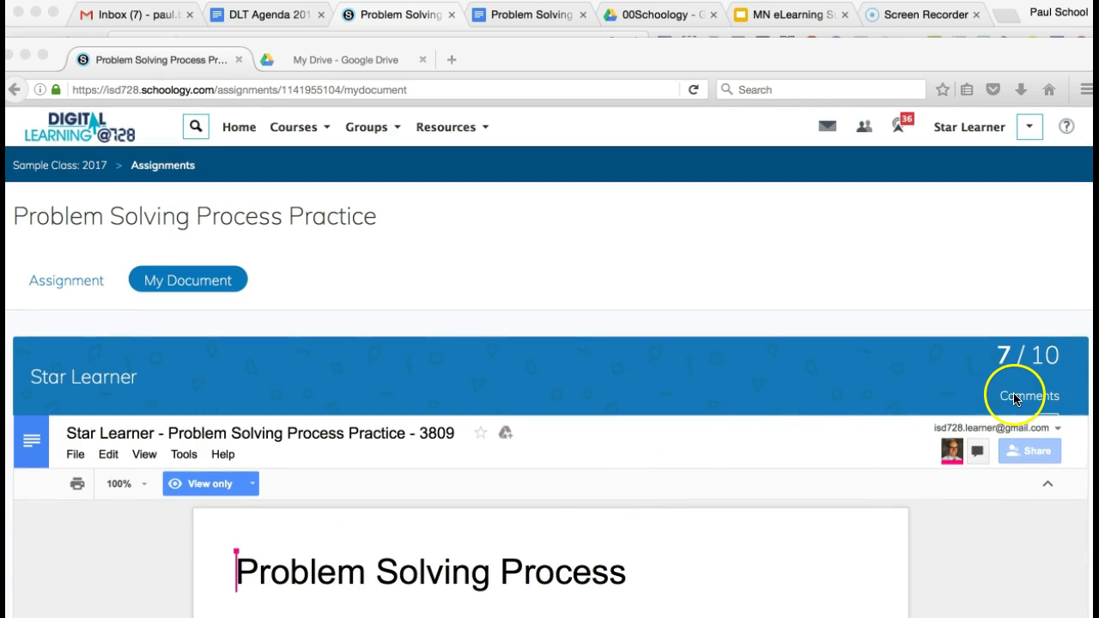
# Step: View the student's grades for Sample Class: 2017 and open the Problem Solving Process Practice document from there
pyautogui.click(92, 168)
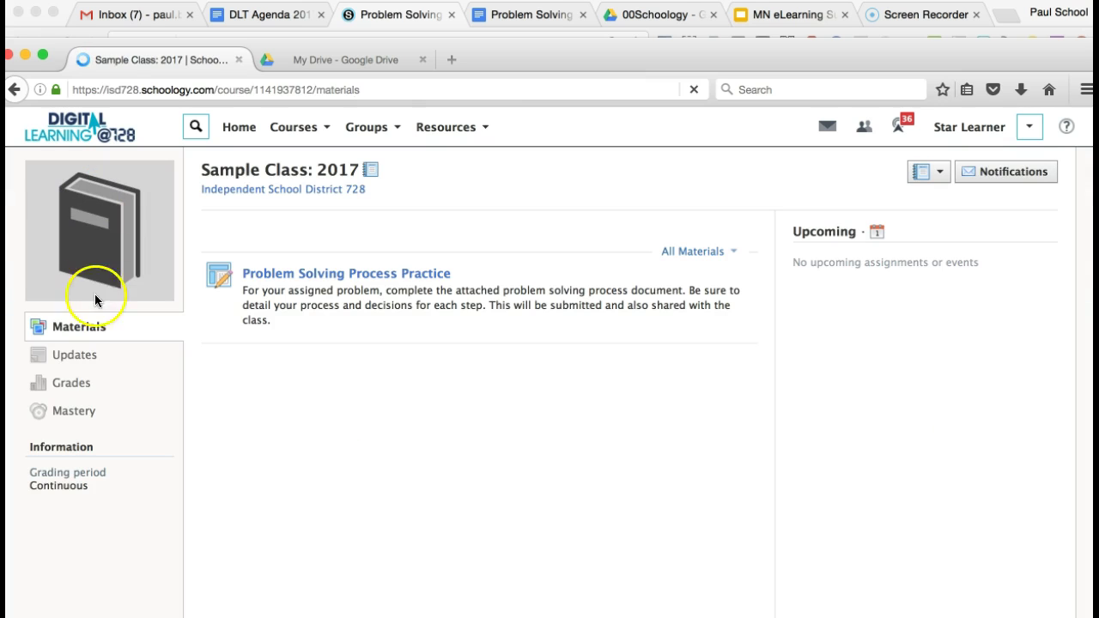
pyautogui.click(75, 386)
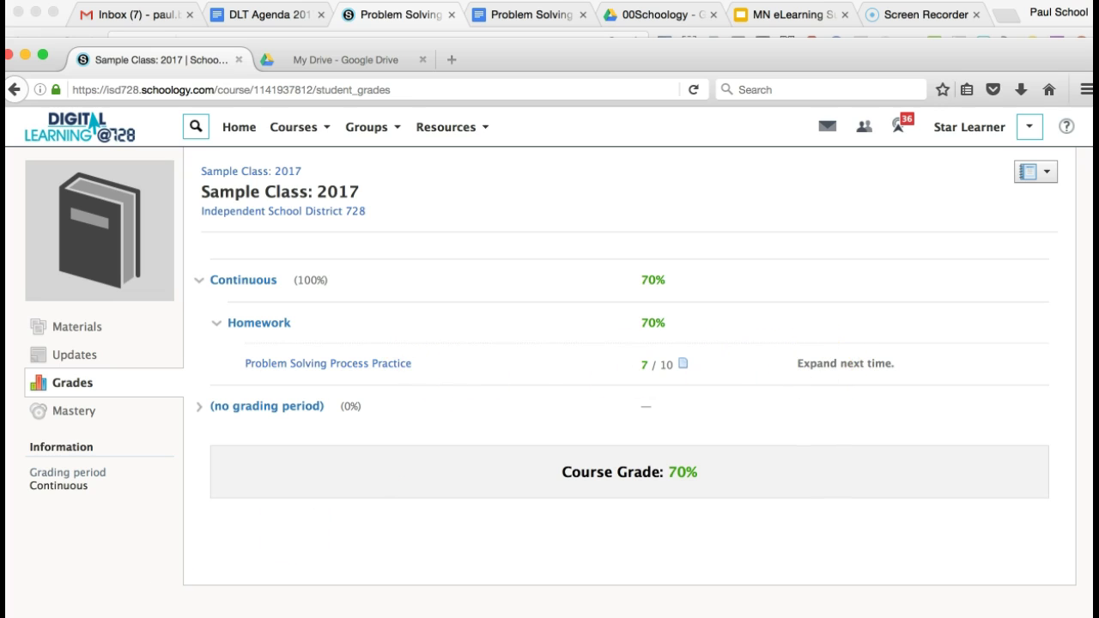
pyautogui.click(347, 365)
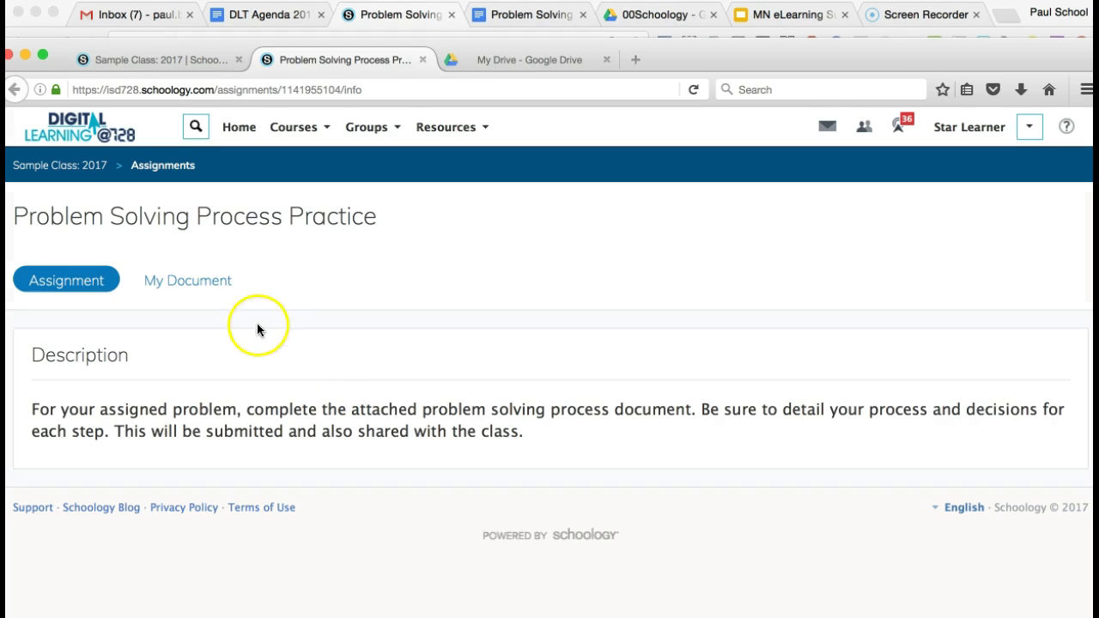
pyautogui.click(203, 284)
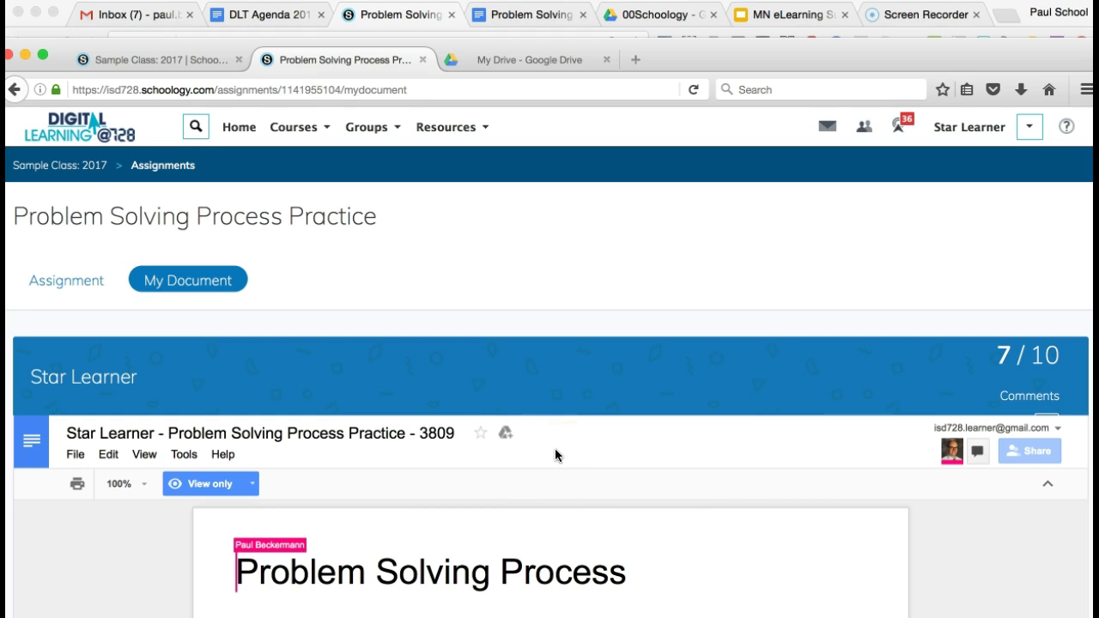
# Step: Add the graded document to the student's My Drive and locate it in the student's Google Drive
pyautogui.click(505, 436)
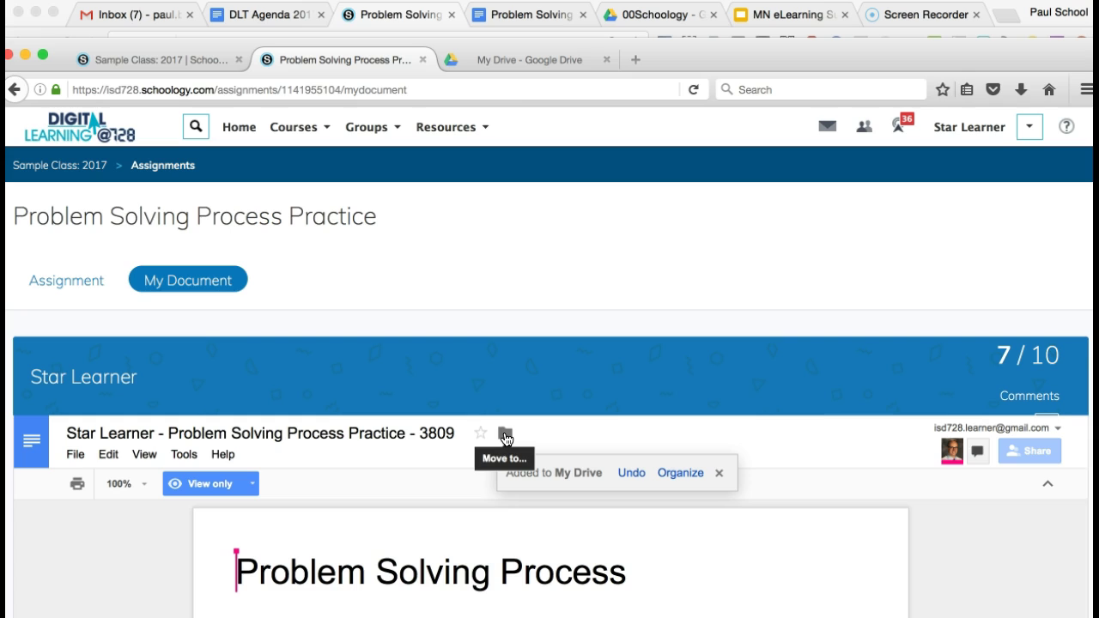
pyautogui.click(511, 373)
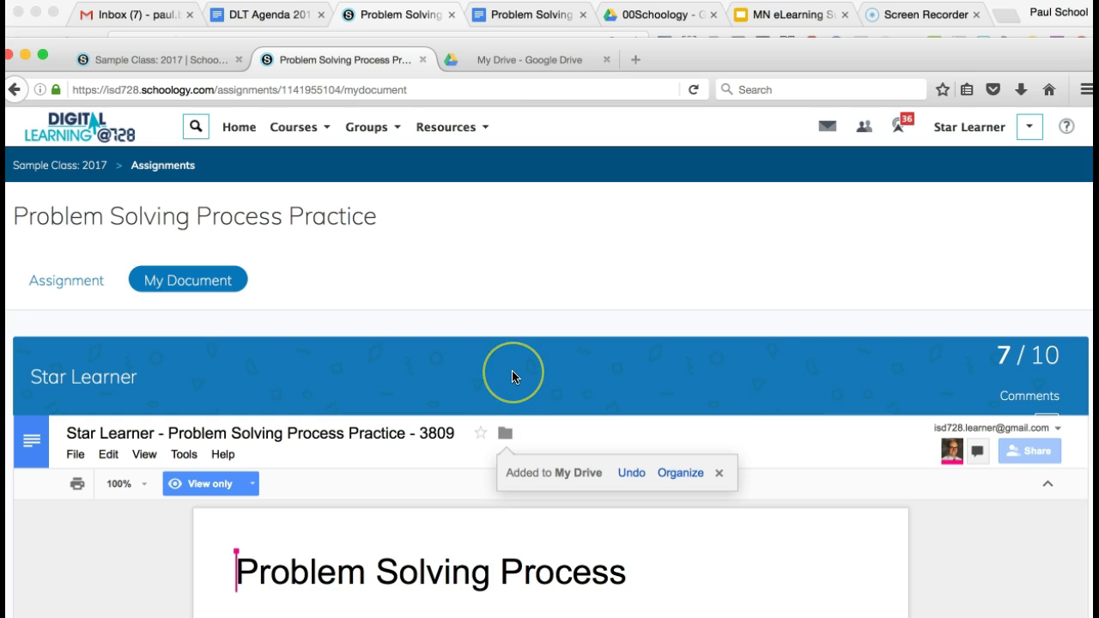
pyautogui.click(522, 73)
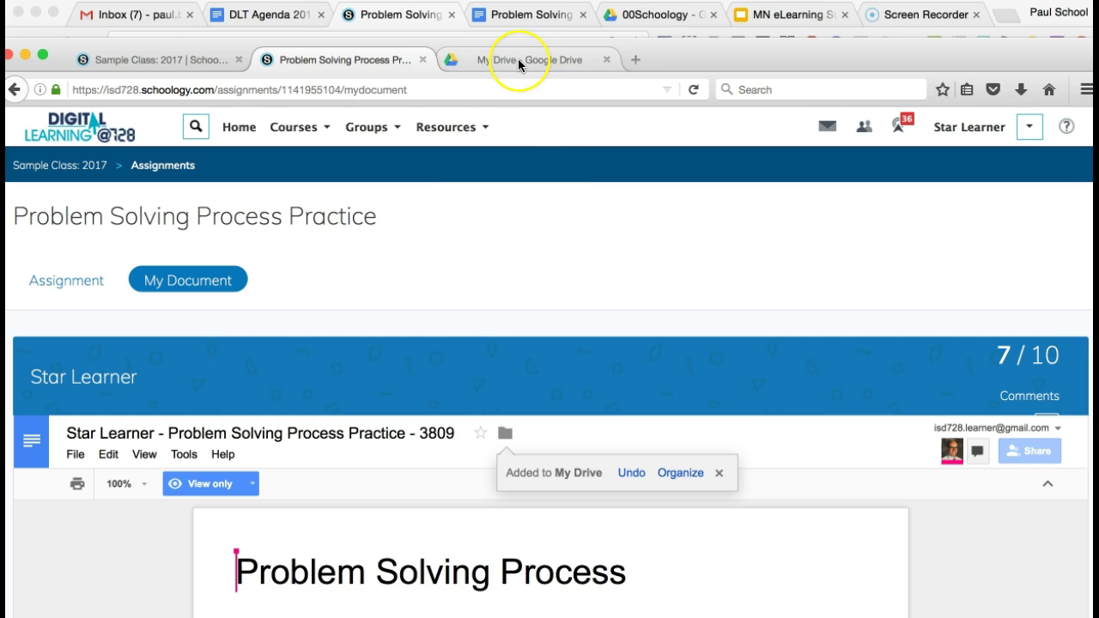
pyautogui.click(518, 58)
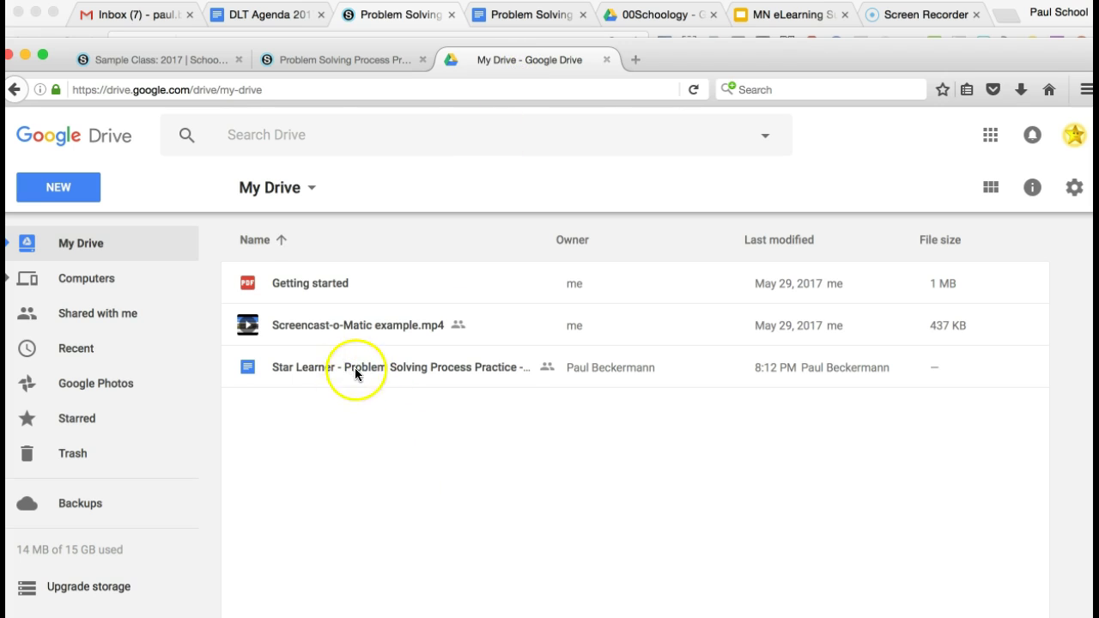
pyautogui.click(338, 365)
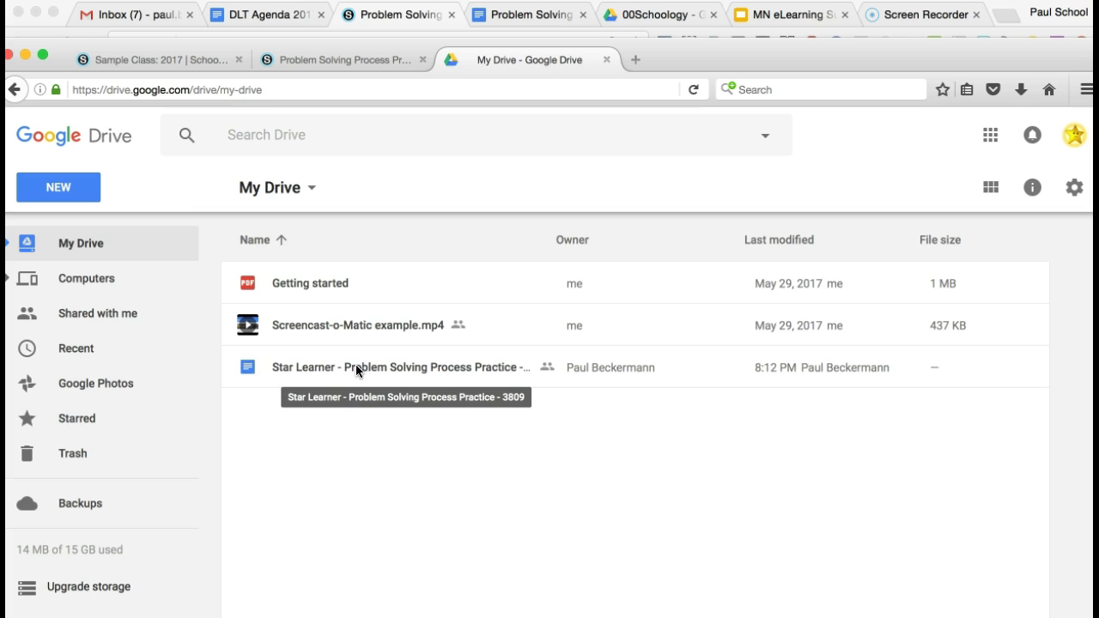
pyautogui.click(356, 366)
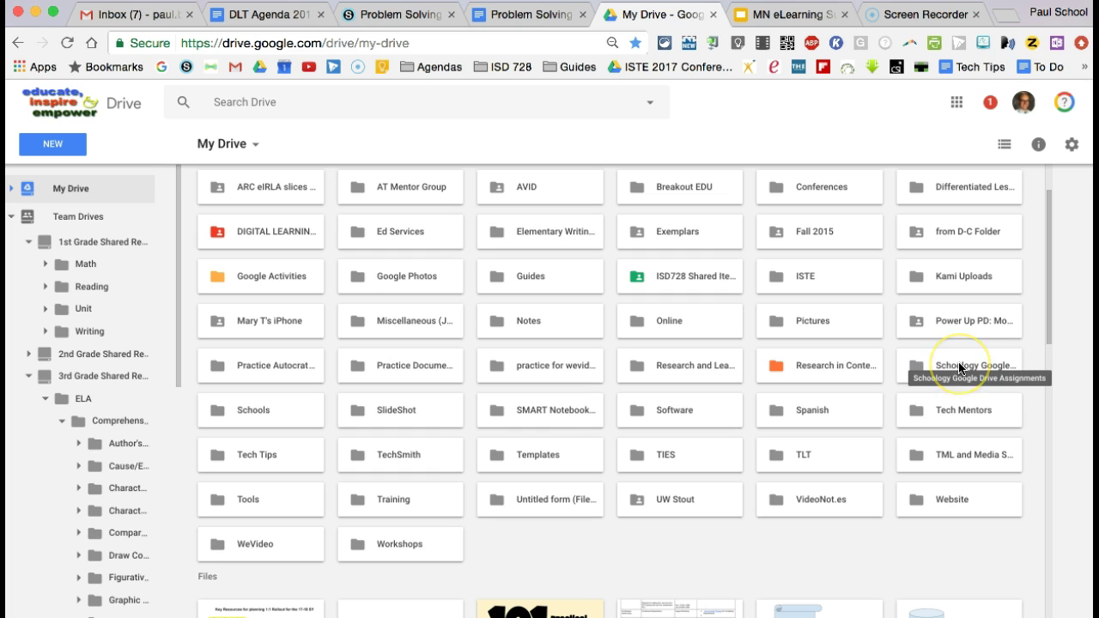
# Step: In the teacher's Drive, browse Schoology Google Drive Assignments to the Problem Solving Process Practice folder inside Sample Class 2017, and go back
pyautogui.doubleClick(960, 367)
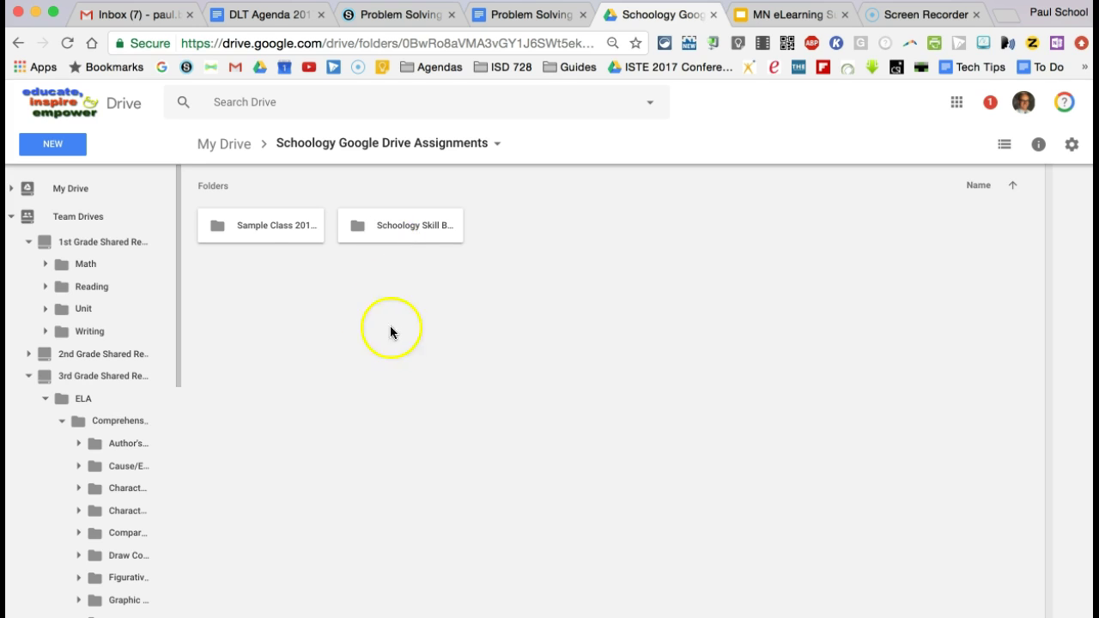
pyautogui.doubleClick(286, 225)
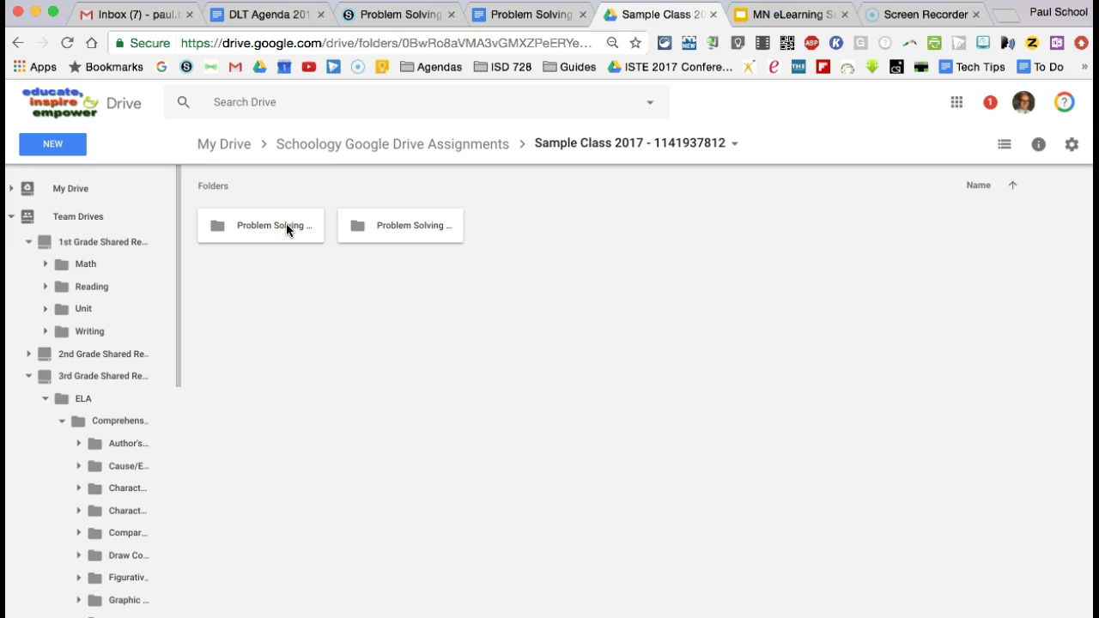
pyautogui.doubleClick(398, 230)
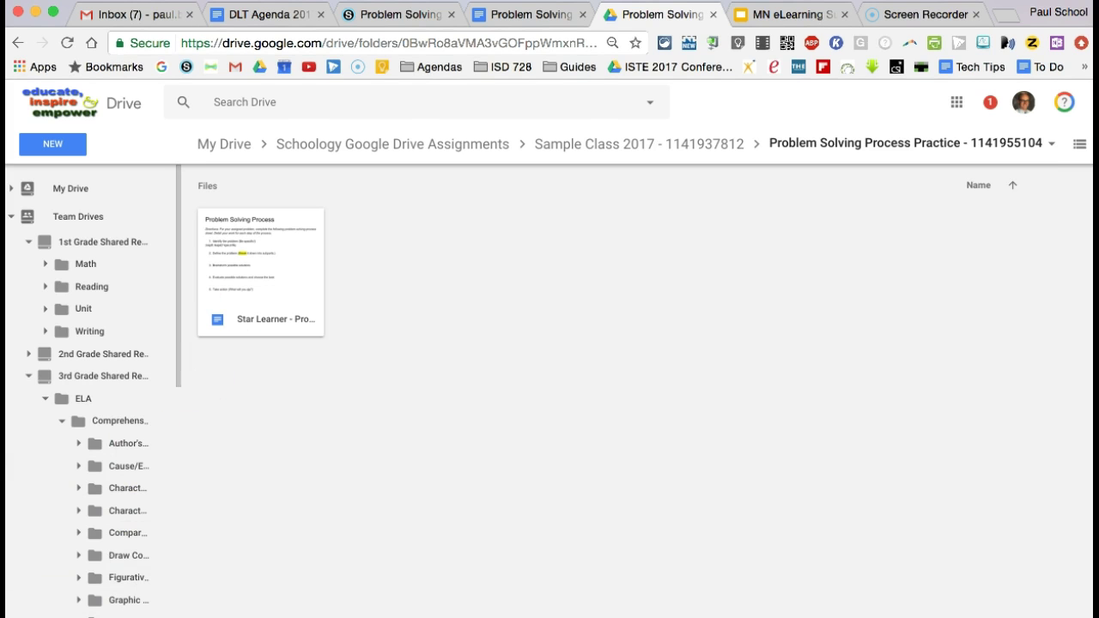
pyautogui.press('super+bracketleft')
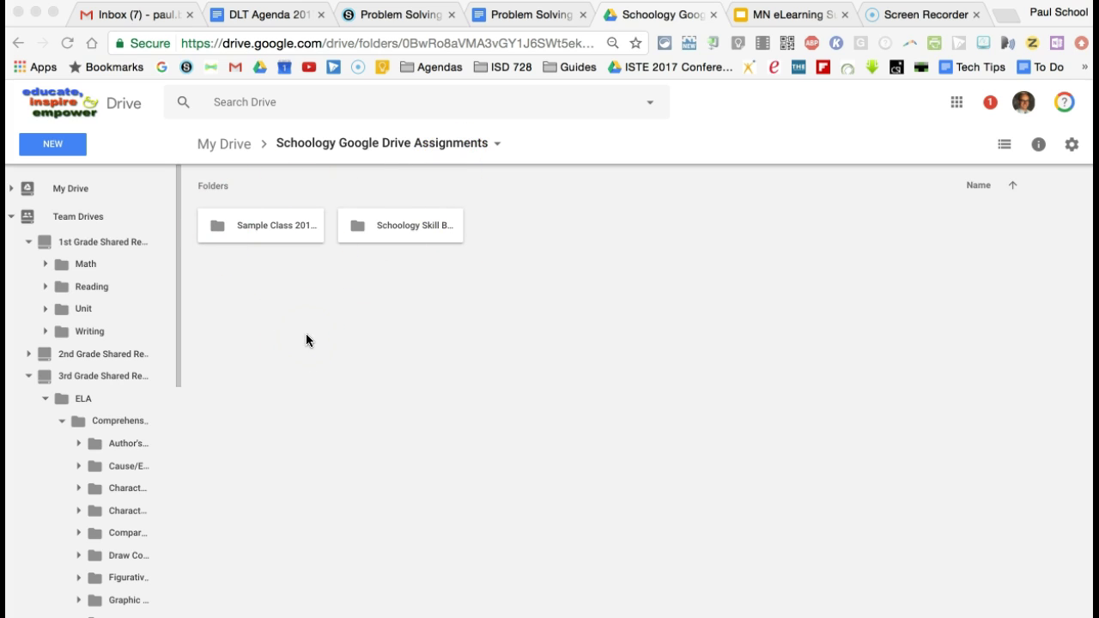
# Step: Open the rubric for the student's Cause and Effect Assignment submission and rate Causes 3 (Good) and Effects 2 (Satisfactory)
pyautogui.click(249, 504)
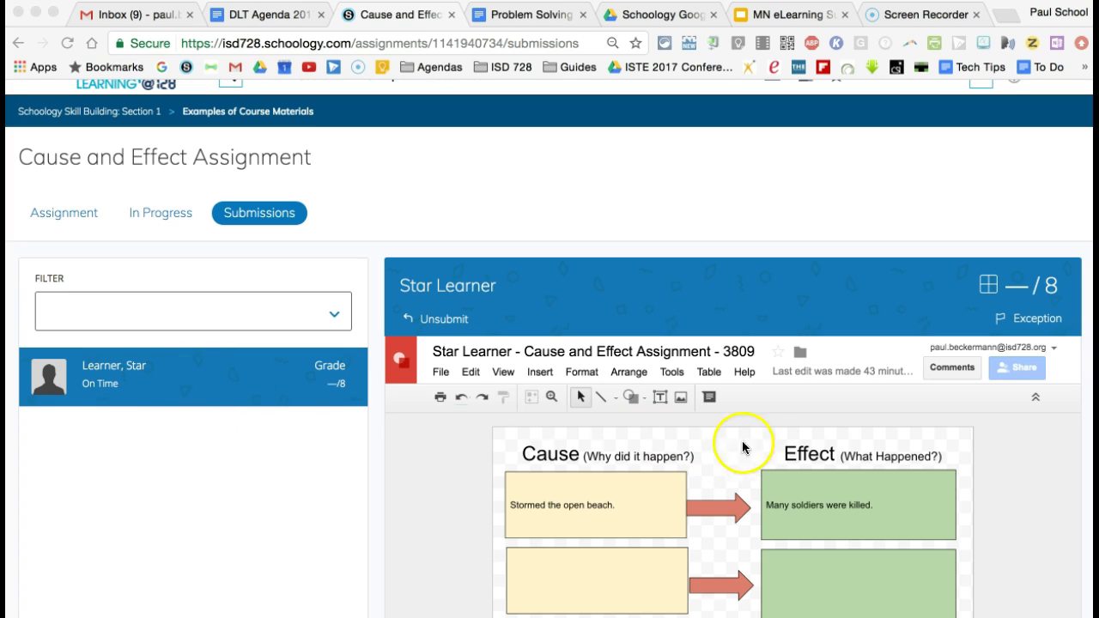
pyautogui.click(988, 287)
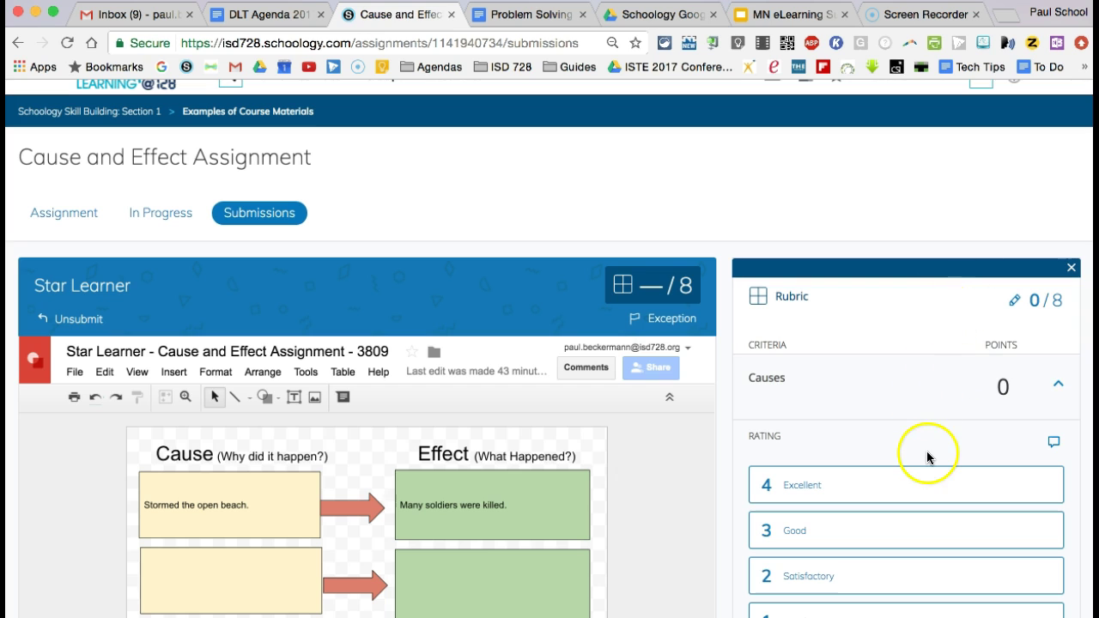
pyautogui.scroll(-1, 901, 393)
pyautogui.click(870, 441)
pyautogui.scroll(-2, 869, 443)
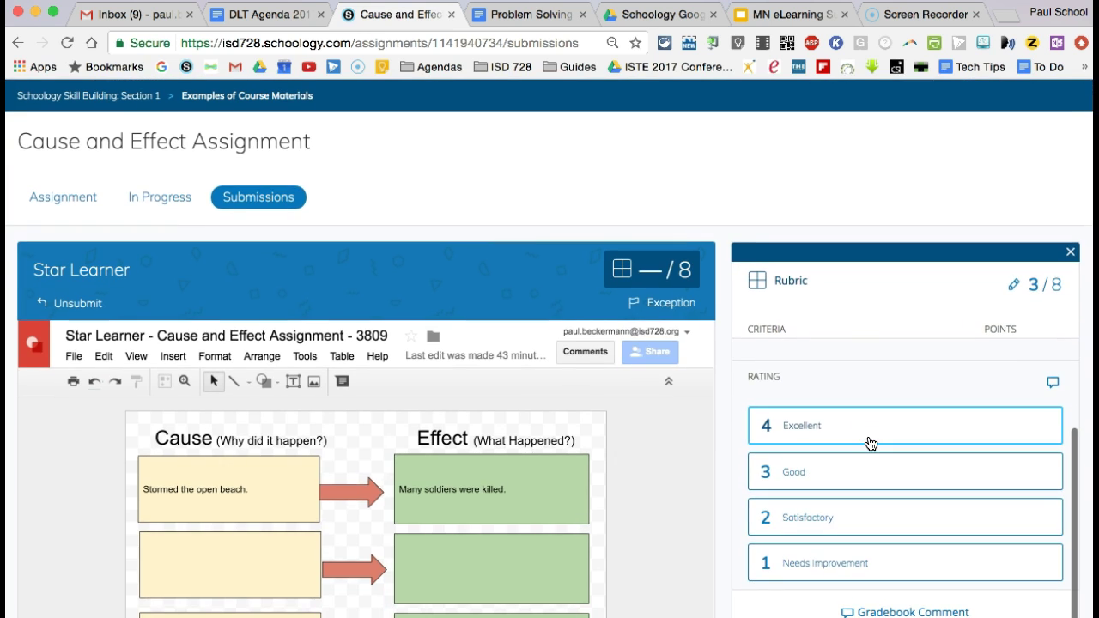
pyautogui.scroll(2, 816, 447)
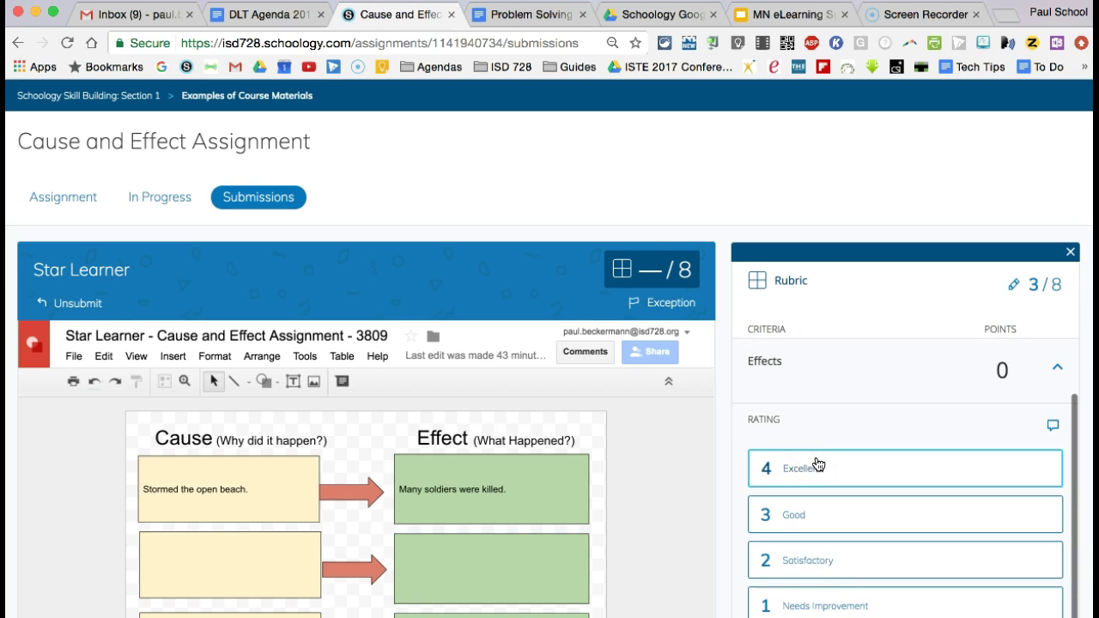
pyautogui.scroll(-2, 816, 437)
pyautogui.click(797, 507)
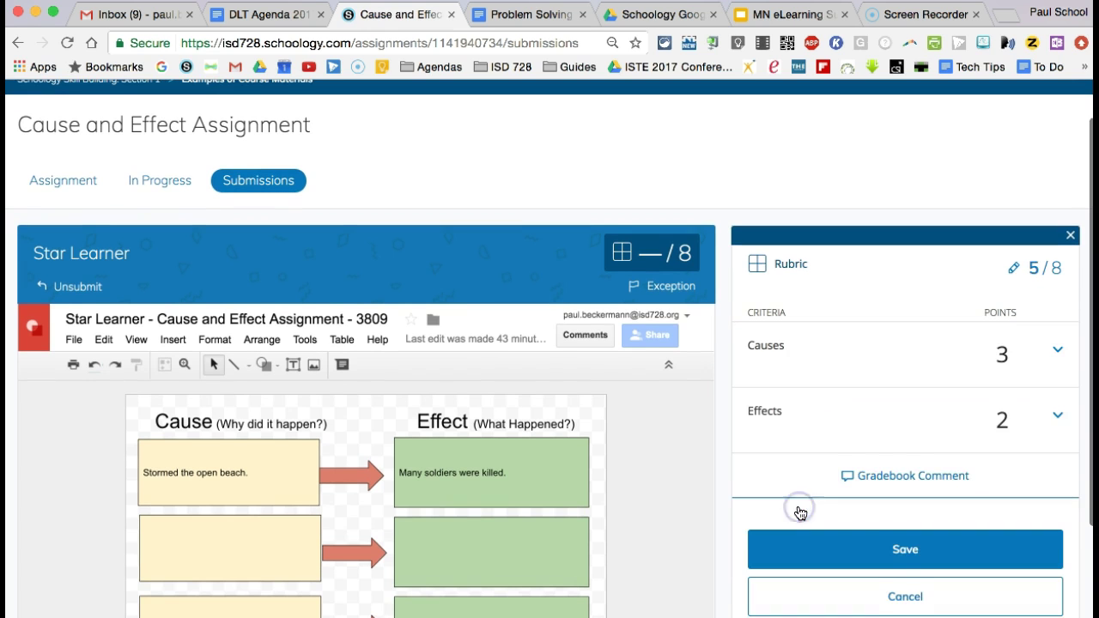
# Step: Expand the Causes criterion, view its criteria comment box, and close it without entering a comment
pyautogui.scroll(-1, 799, 512)
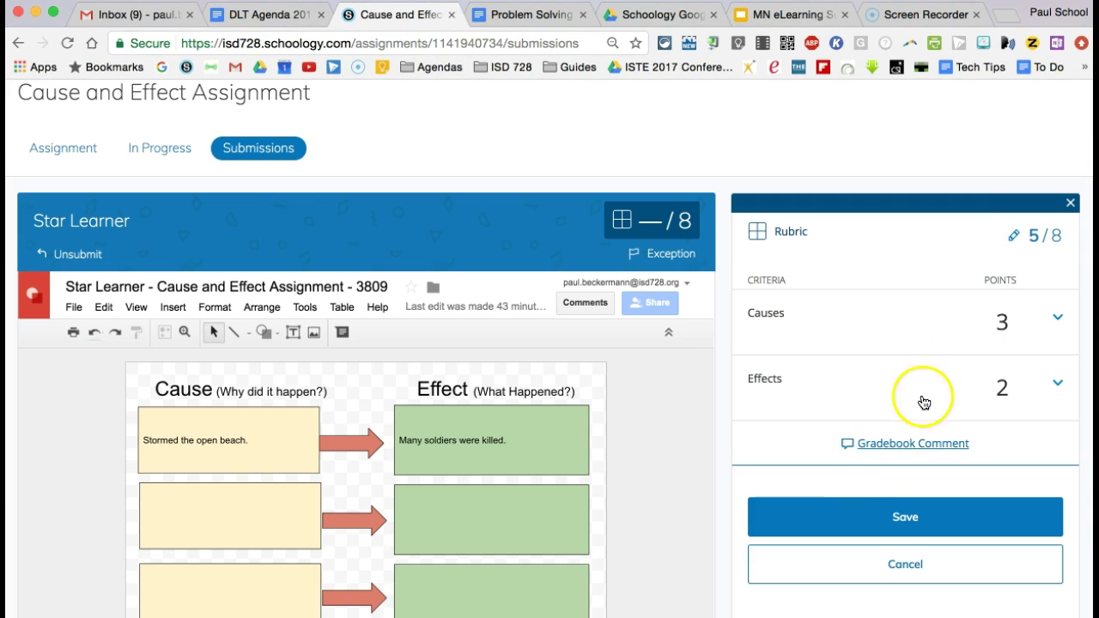
pyautogui.click(1058, 317)
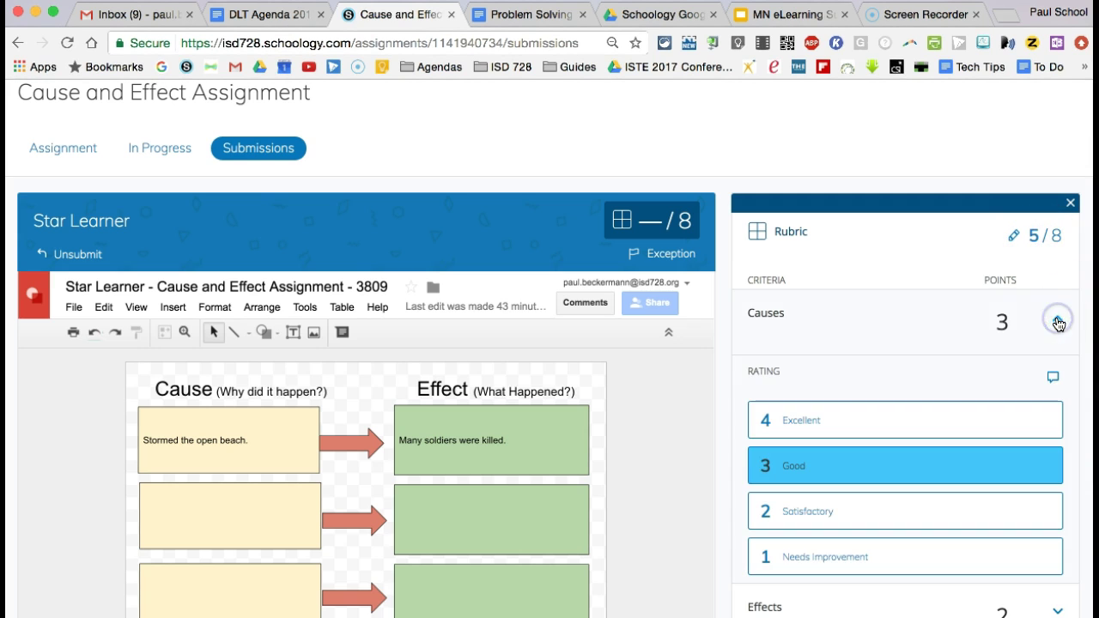
pyautogui.click(1053, 379)
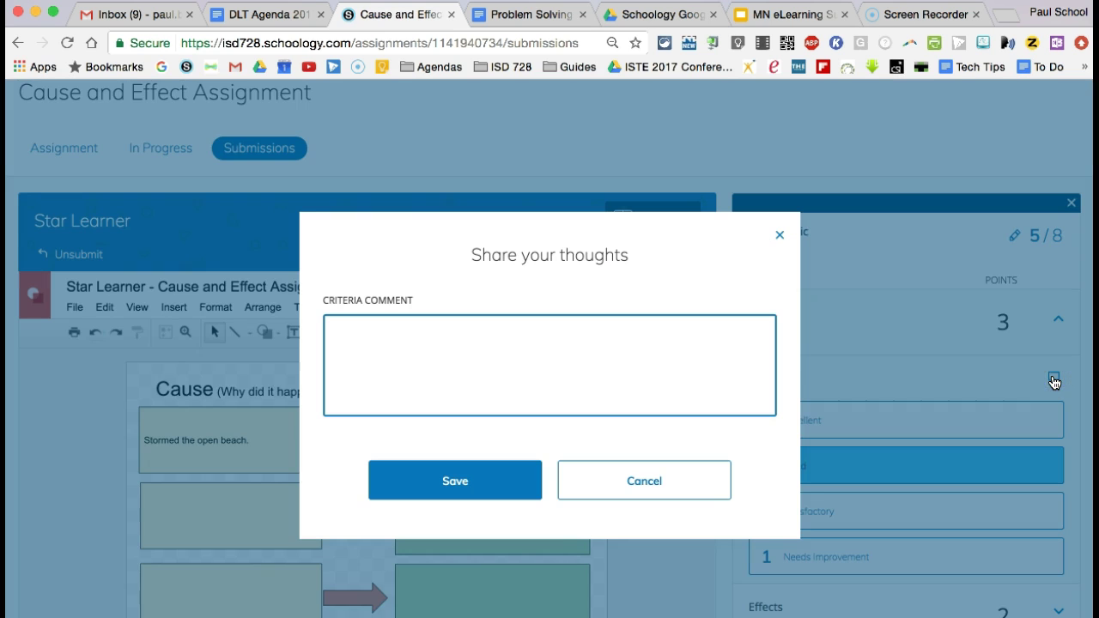
pyautogui.click(780, 235)
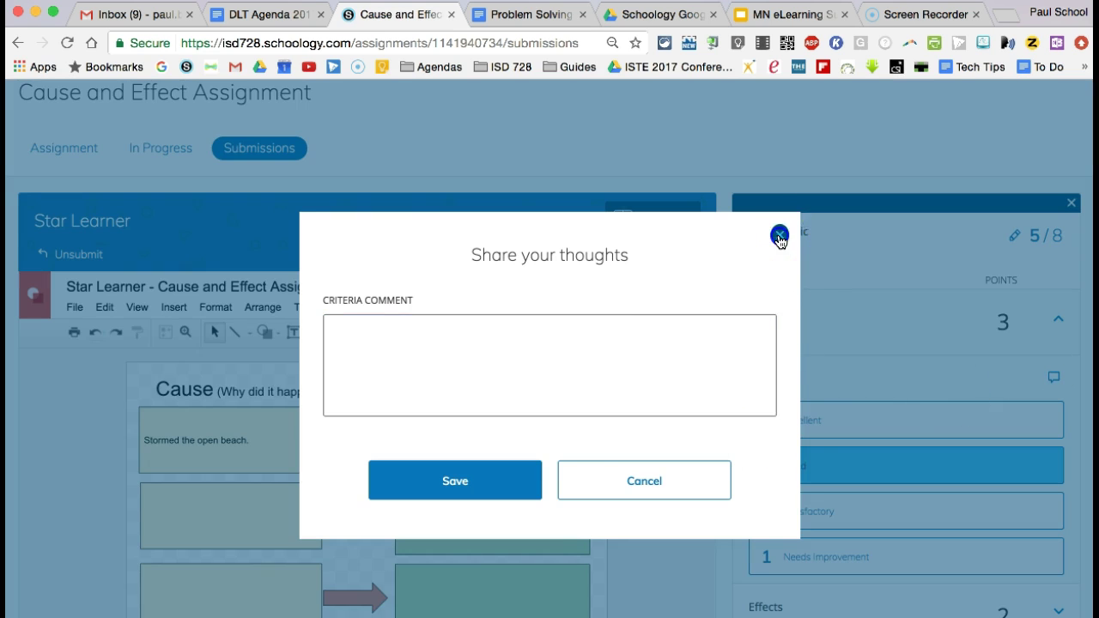
# Step: Save the rubric scores for the Cause and Effect Assignment submission
pyautogui.scroll(-5, 901, 434)
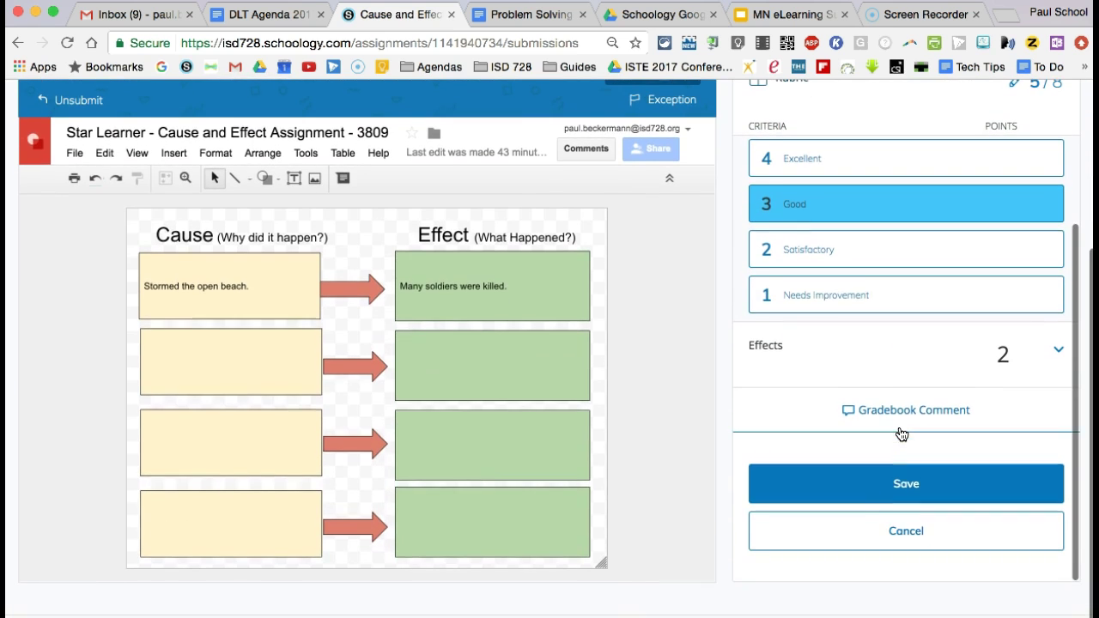
pyautogui.click(902, 483)
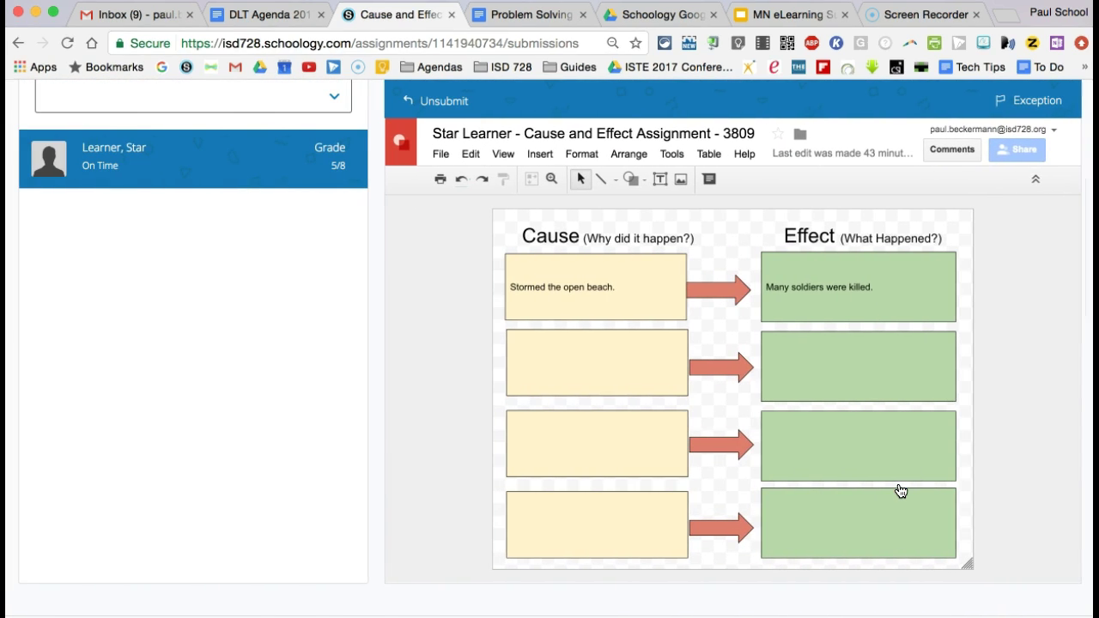
pyautogui.click(337, 172)
# Step: Switch to the student's browser and view the completed rubric for Cause and Effect Assignment in the course grades
pyautogui.press('super+Tab')
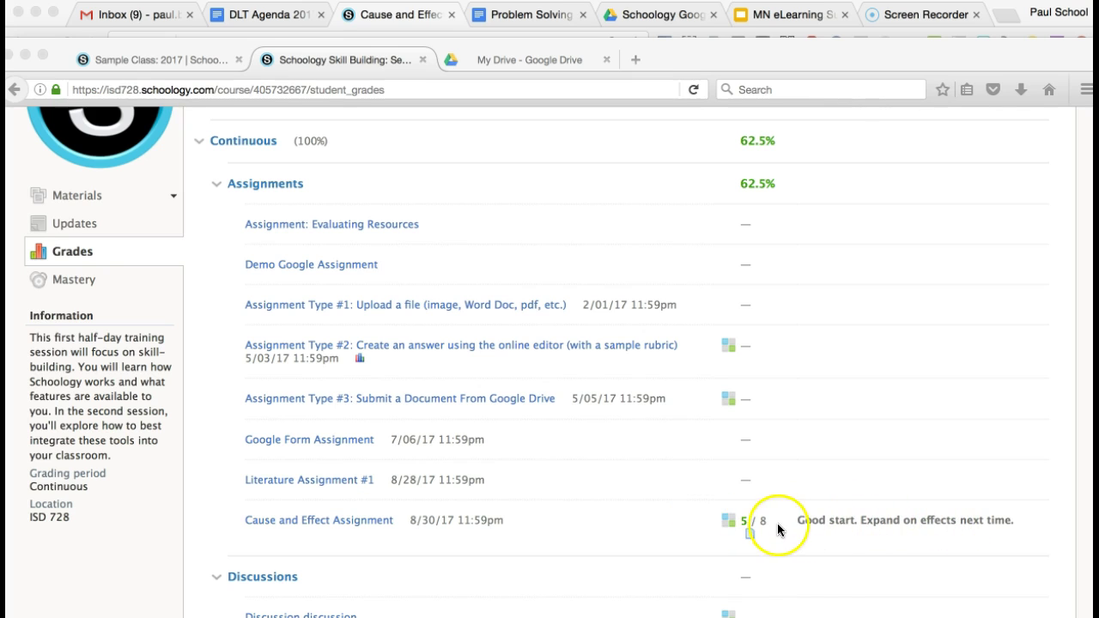
pyautogui.click(728, 519)
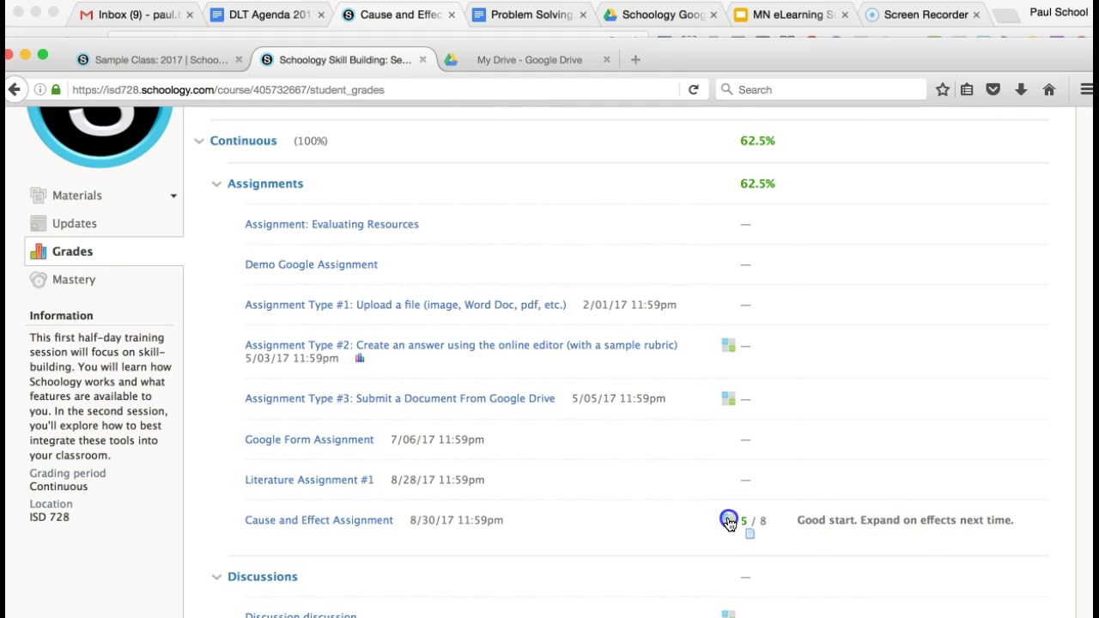
pyautogui.scroll(1, 728, 520)
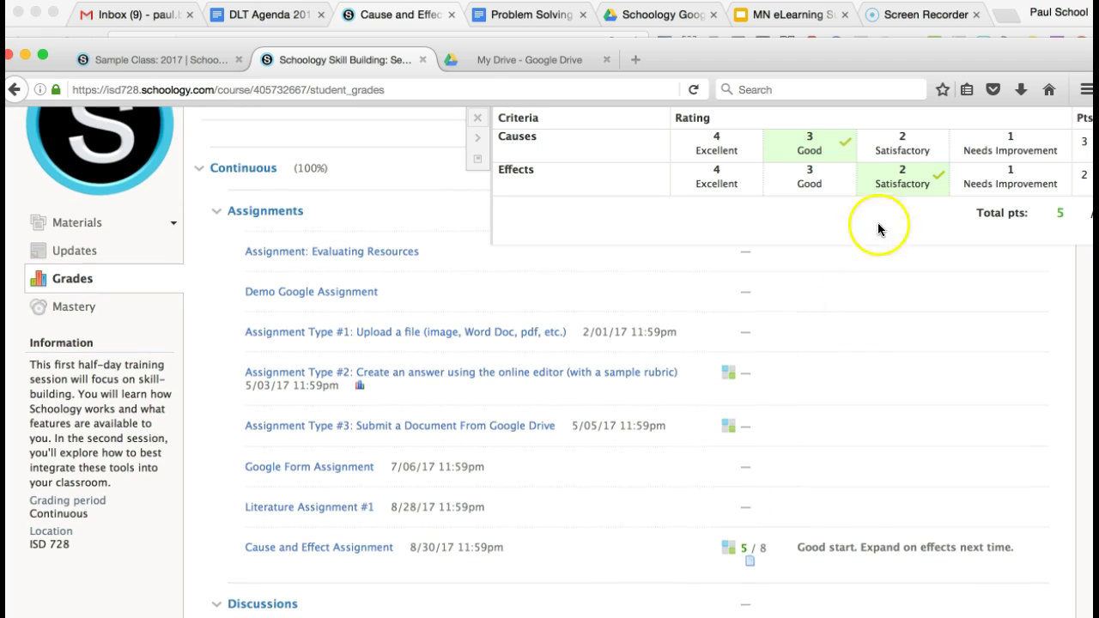